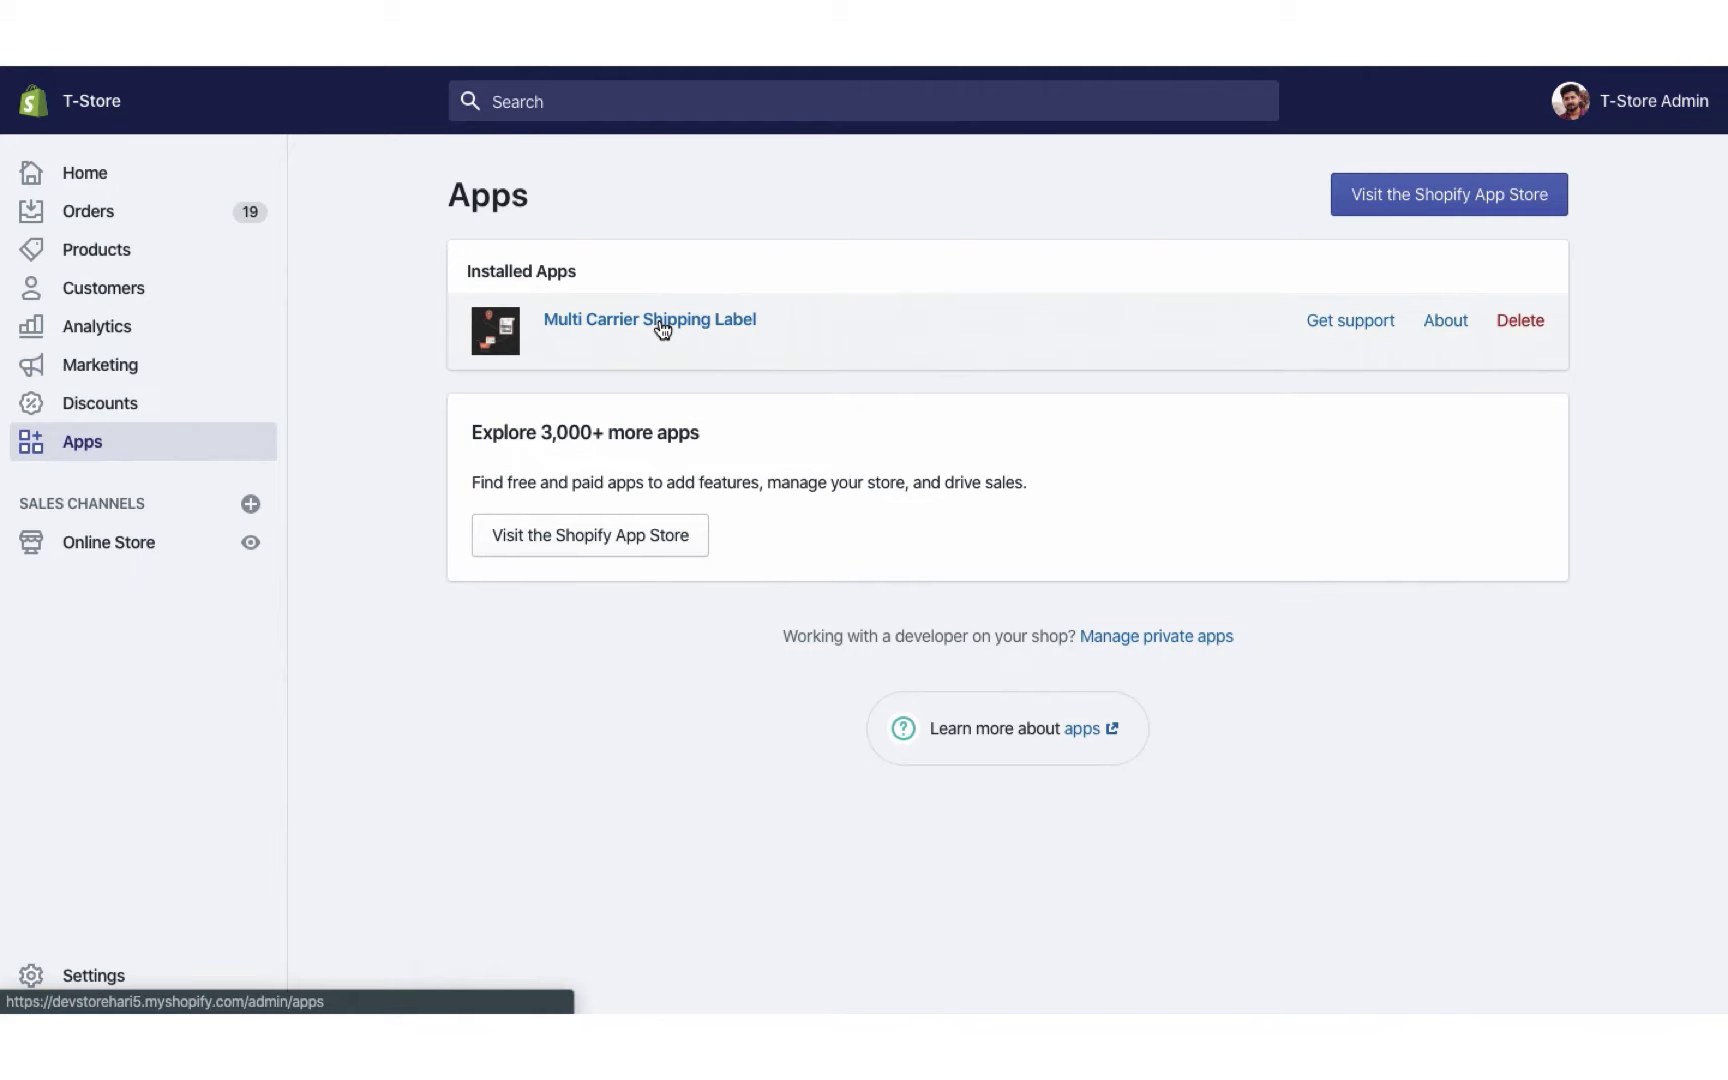
# Open the Multi Carrier Shipping Label app on The UK Cricket Store's settings page.
pyautogui.click(656, 328)
# Review the saved UK Warehouse sender address.
pyautogui.click(308, 239)
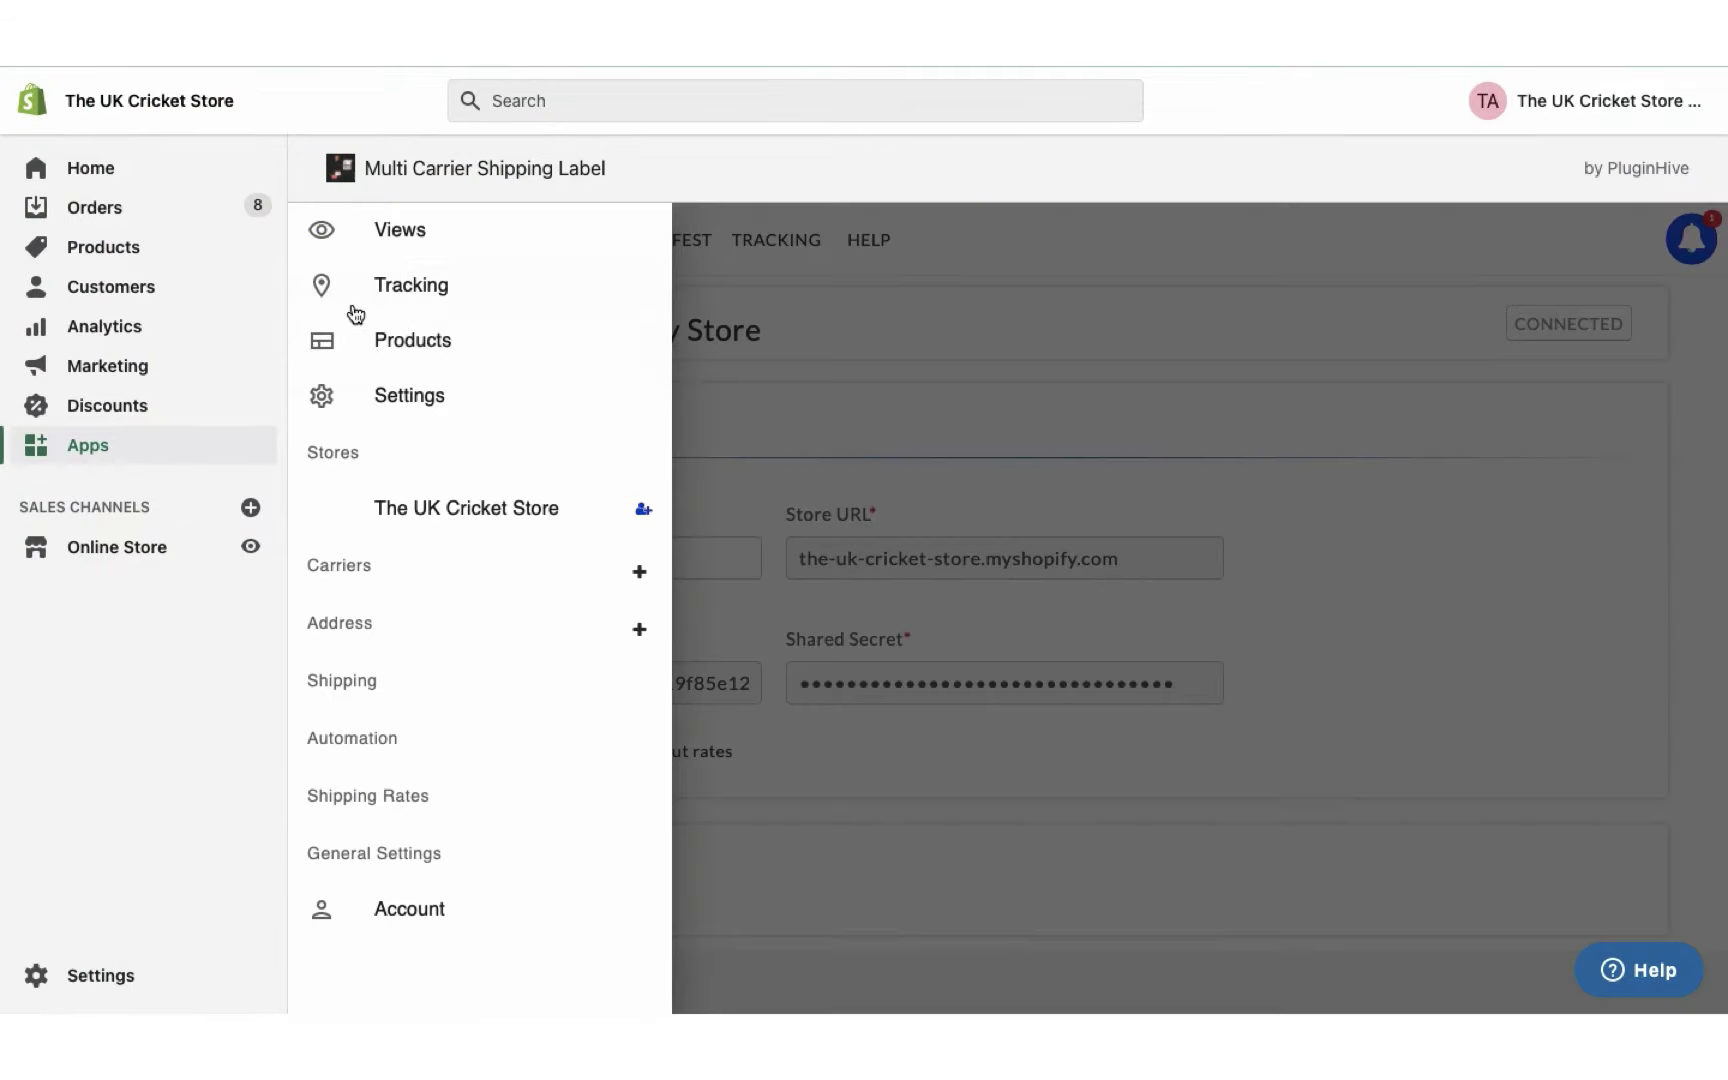
pyautogui.click(372, 615)
pyautogui.click(385, 630)
pyautogui.scroll(-4, 1355, 532)
pyautogui.scroll(-2, 1355, 529)
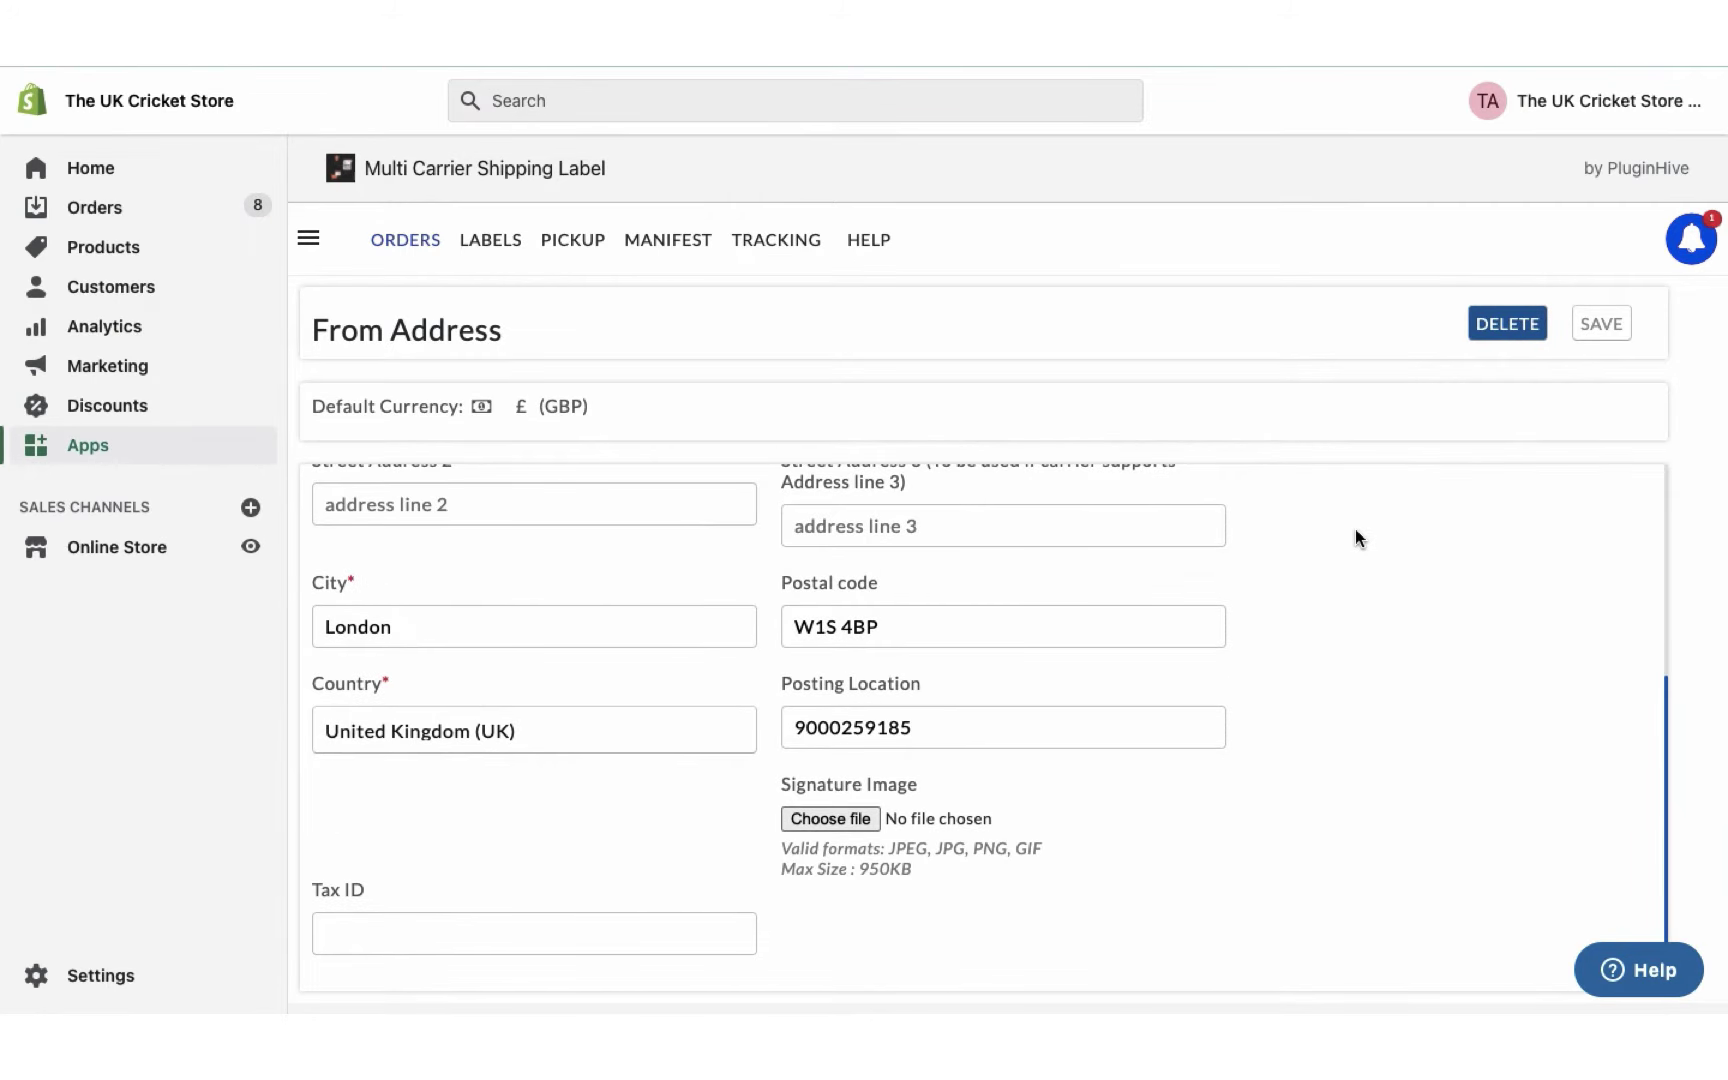
# Start a blank New From Address form for a new sender address.
pyautogui.click(319, 243)
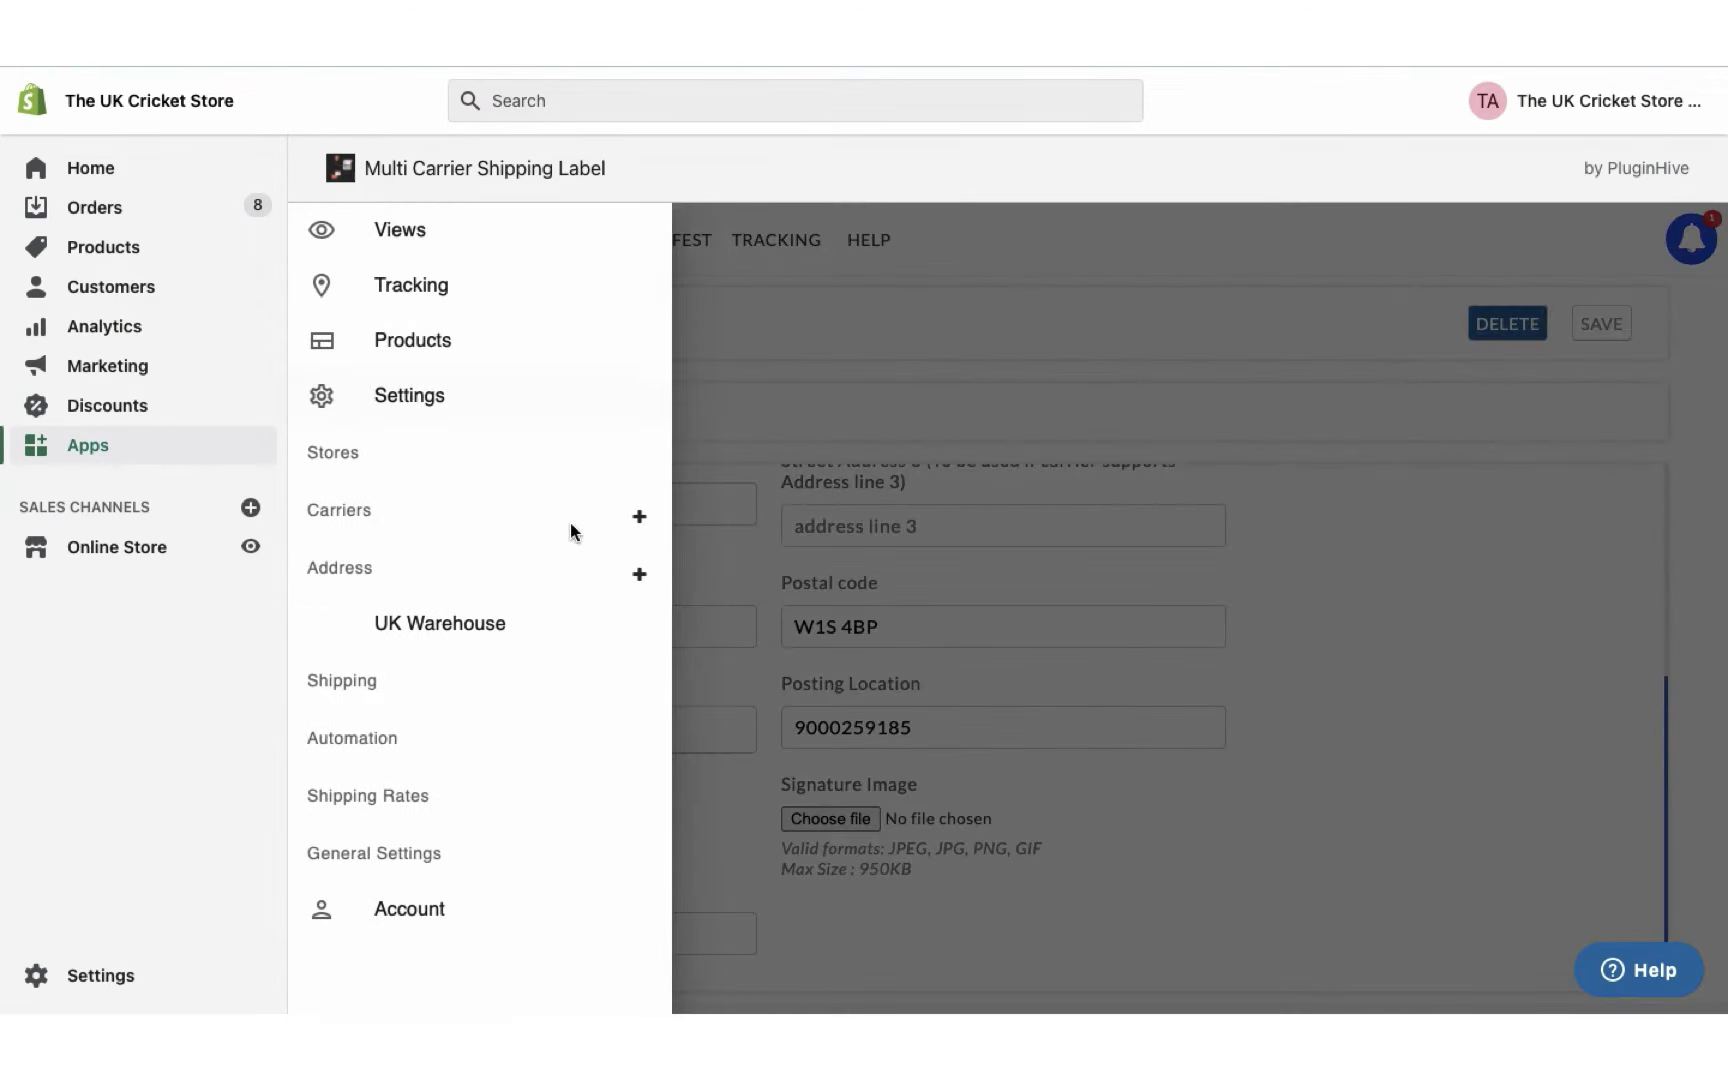
pyautogui.click(635, 571)
pyautogui.scroll(3, 1396, 595)
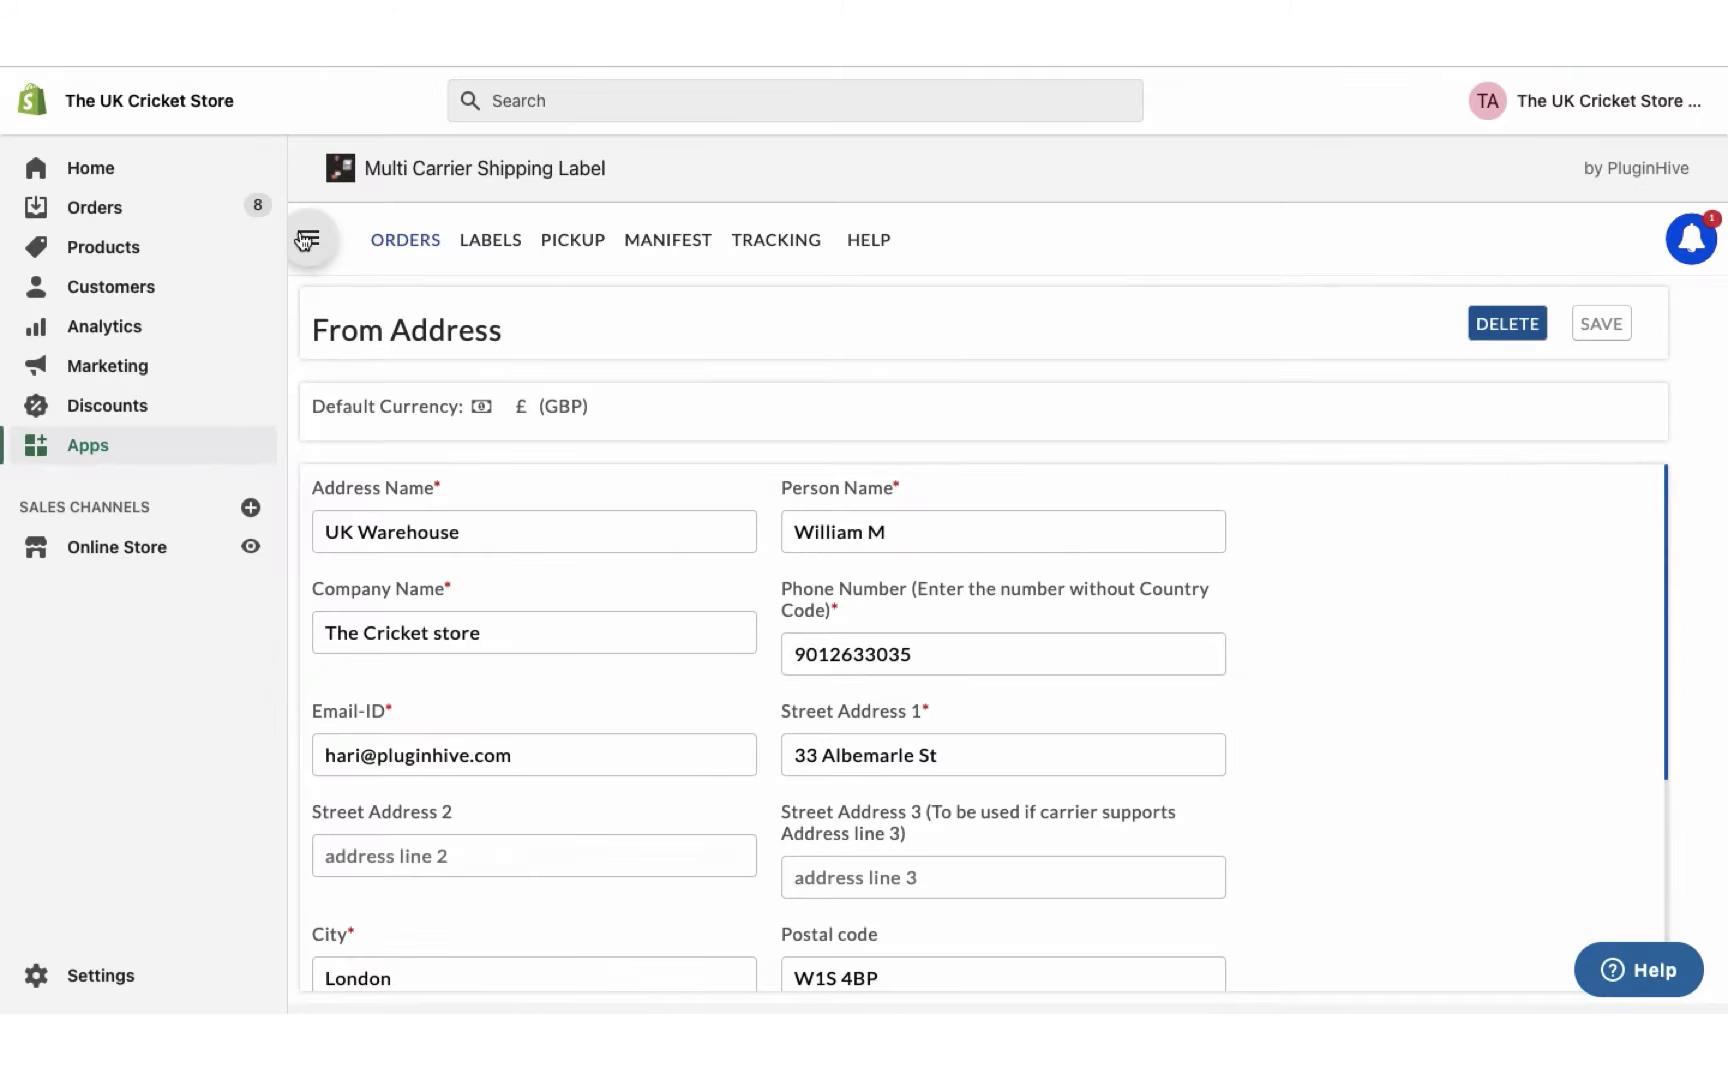
# Open the Auto Rule For RoyalMail rate automation rule for editing.
pyautogui.click(306, 240)
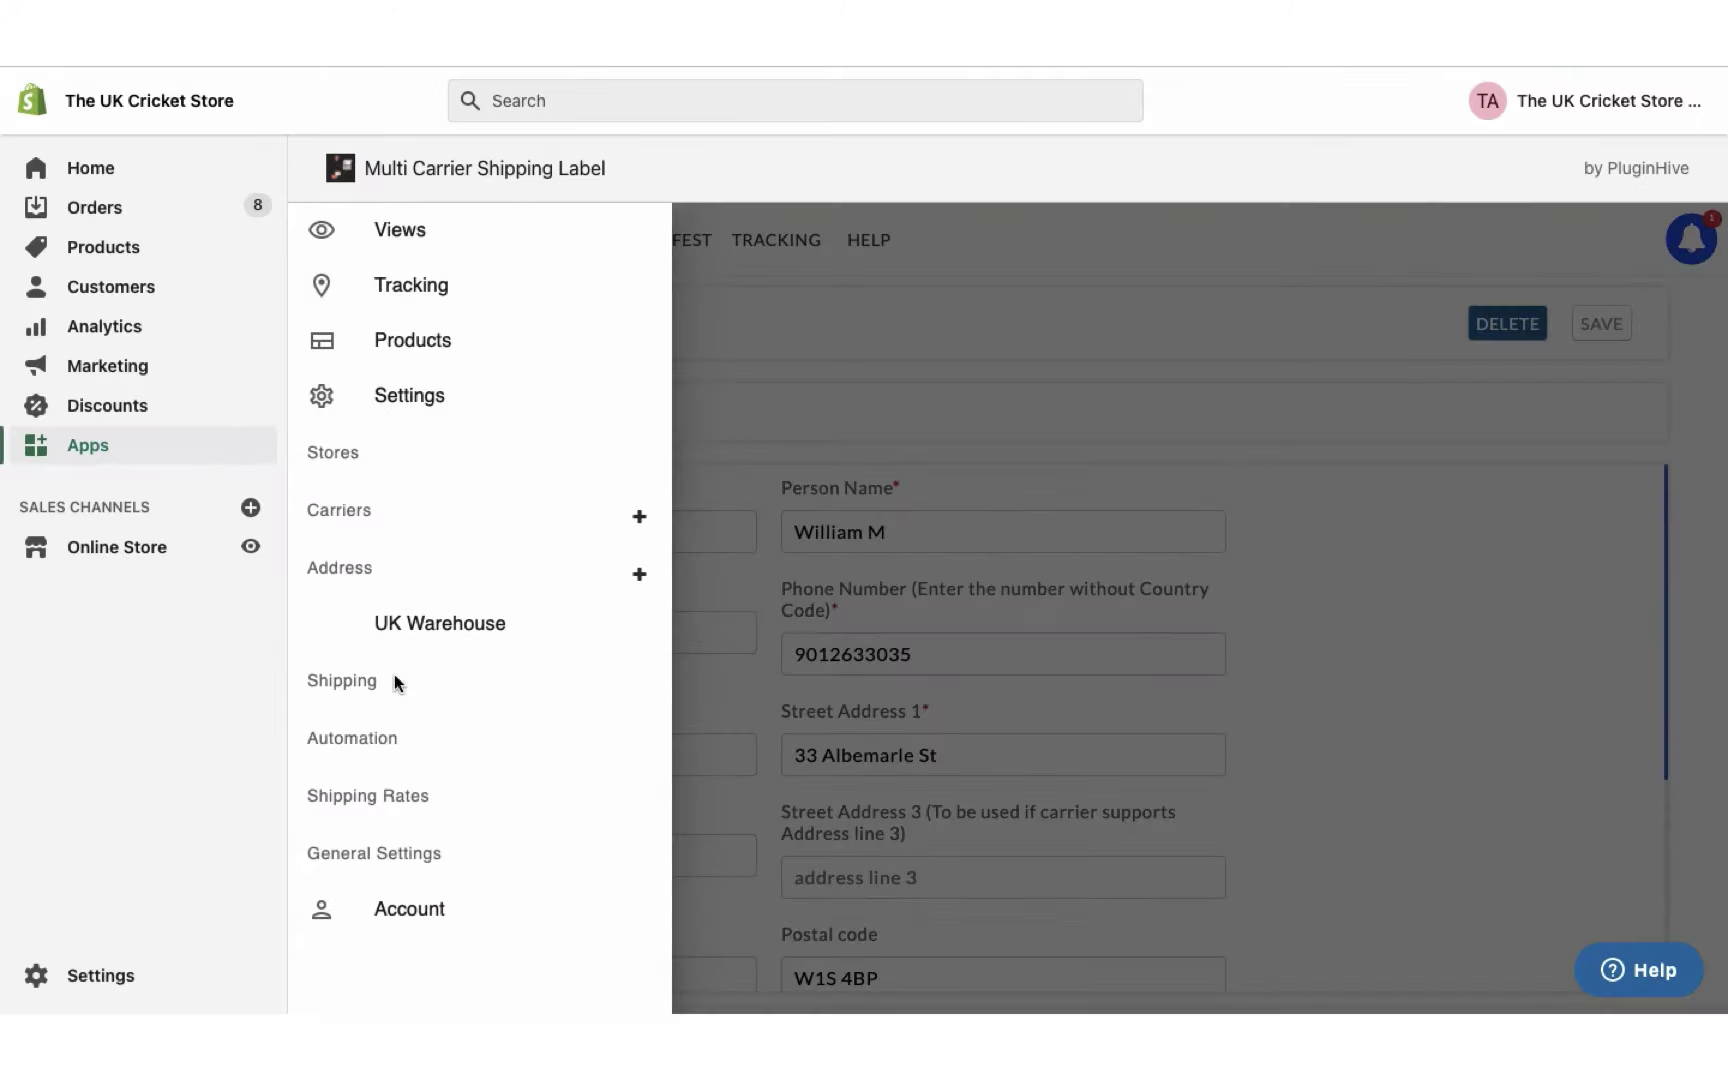
pyautogui.click(360, 792)
pyautogui.scroll(-1, 420, 830)
pyautogui.click(432, 862)
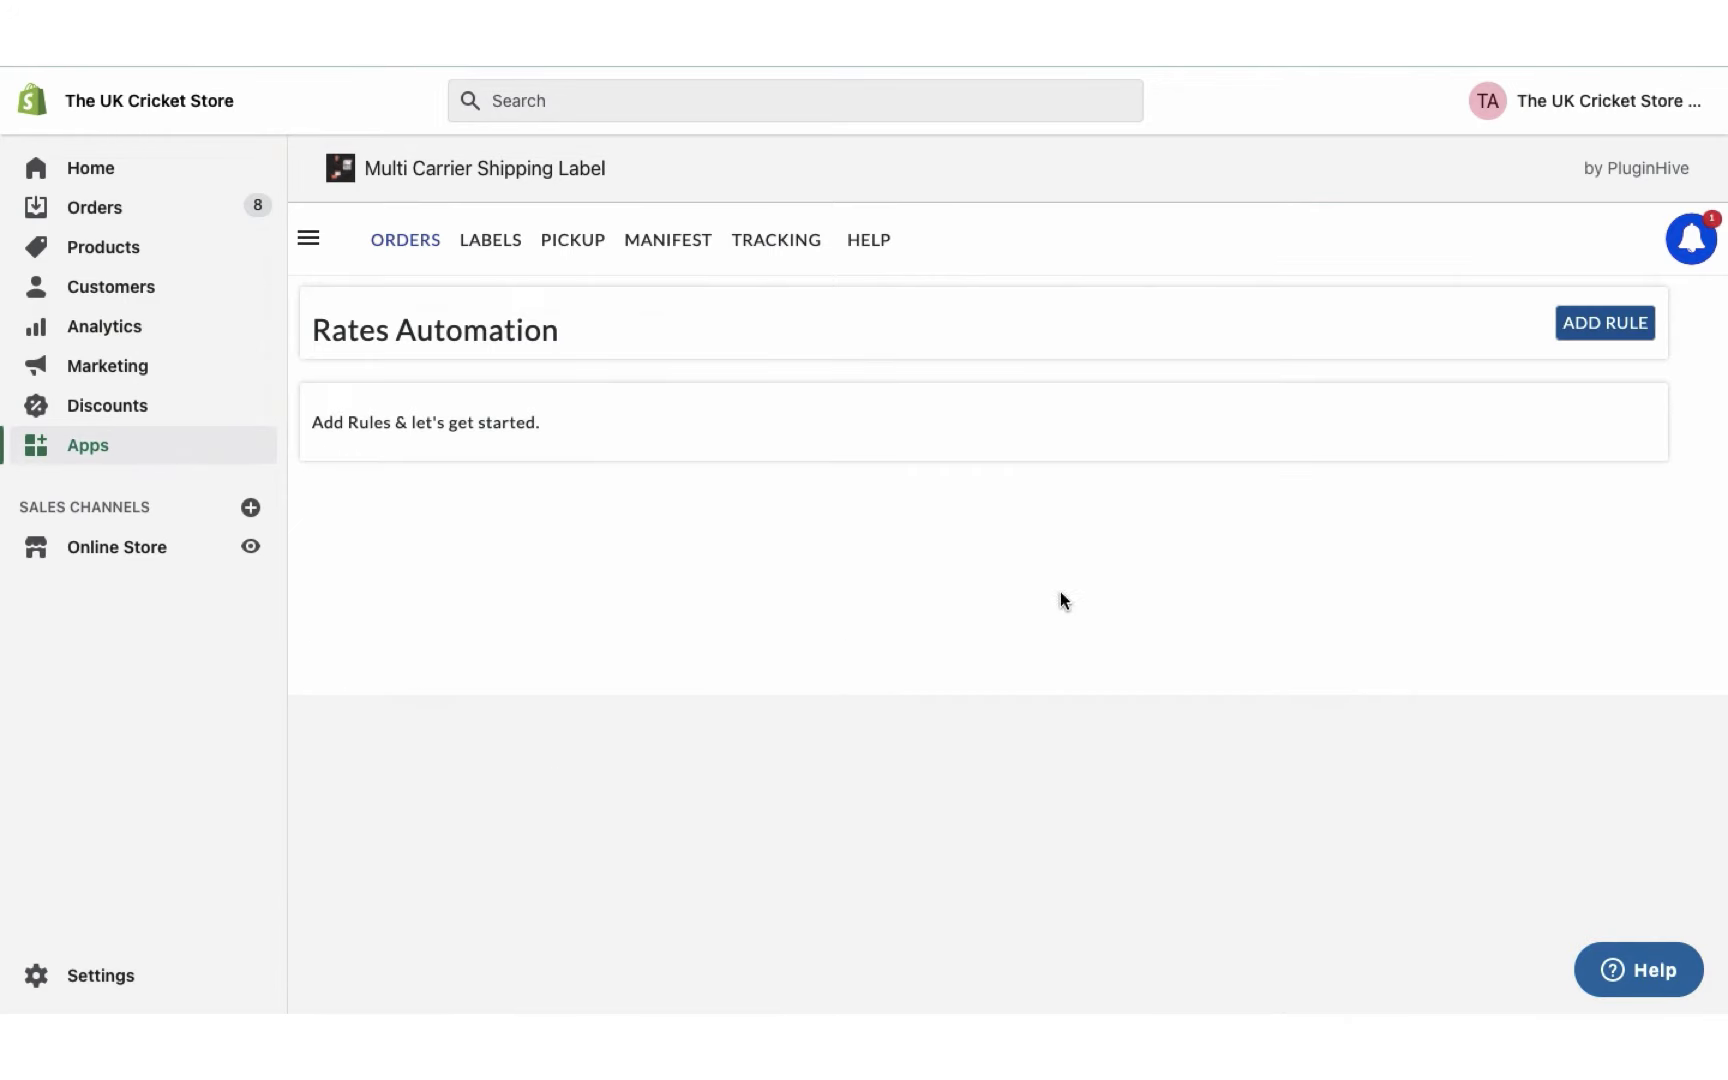
pyautogui.click(1573, 606)
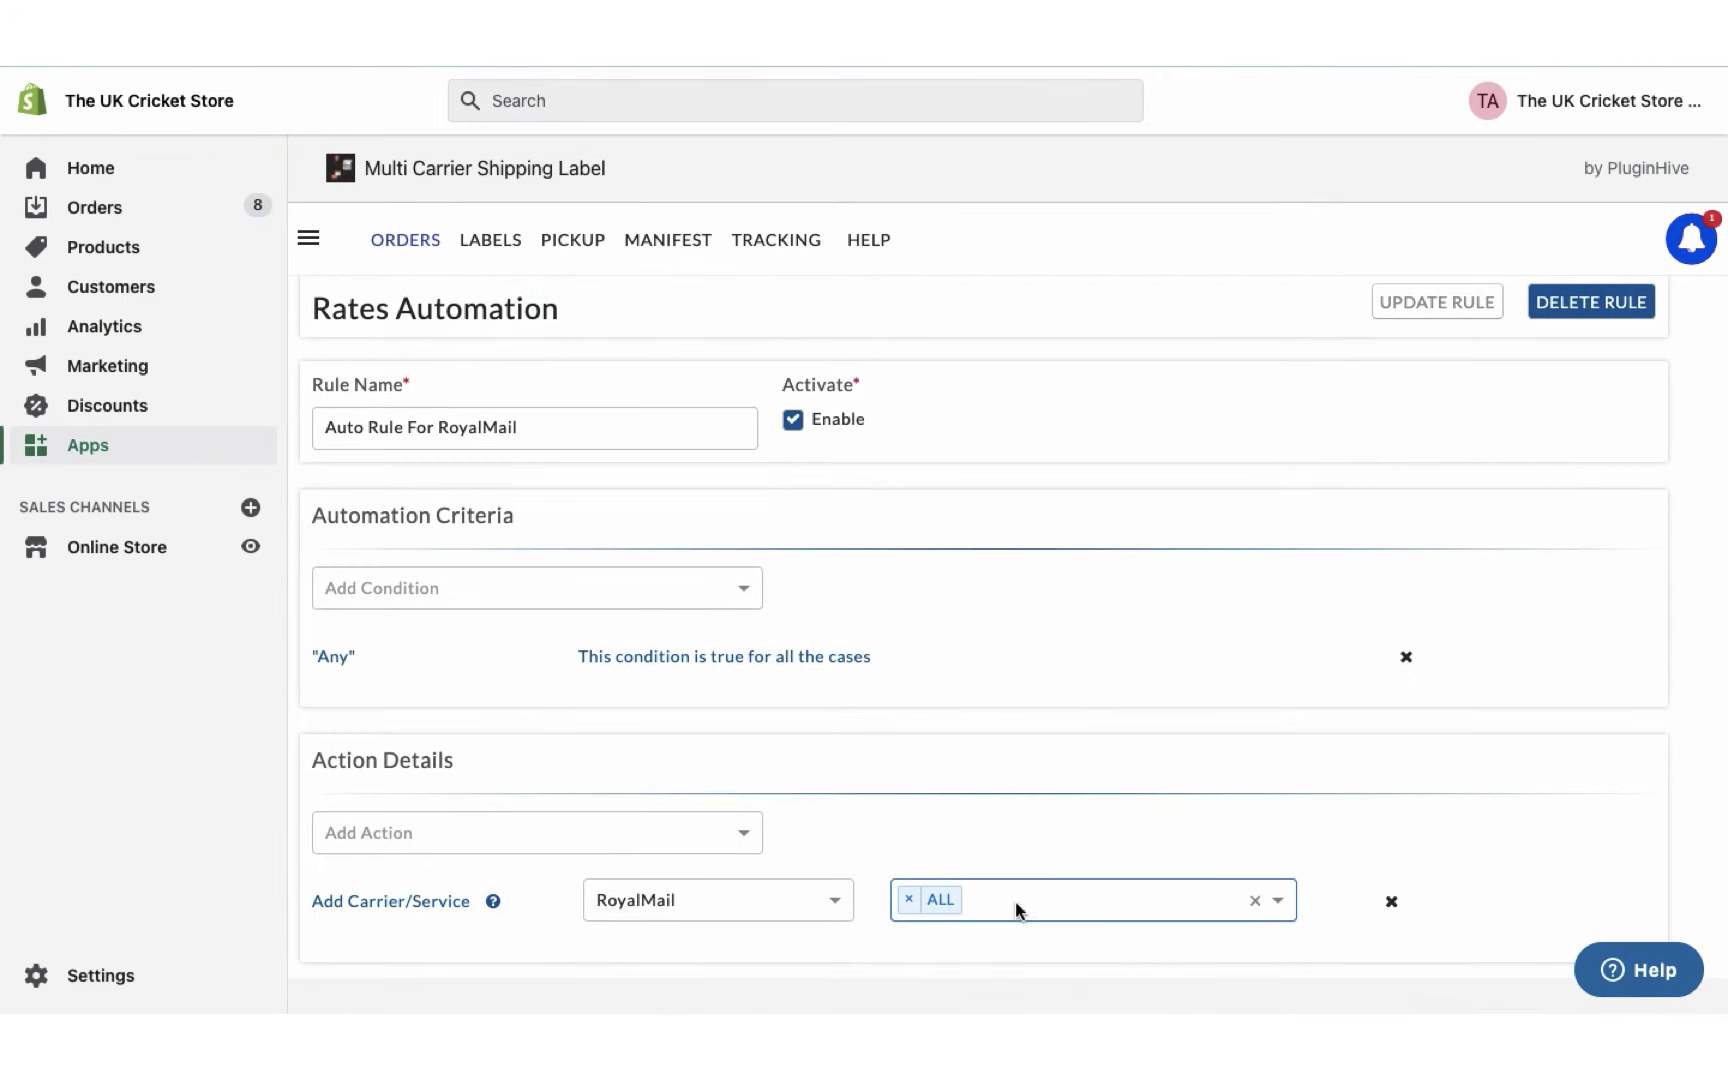
# Replace ALL with Special Delivery GUARANTEED 1PM Regular, 1PM Saturday Guarantee and 9AM Regular, then update the rule.
pyautogui.click(1018, 910)
pyautogui.scroll(-3, 1338, 874)
pyautogui.scroll(-2, 1207, 918)
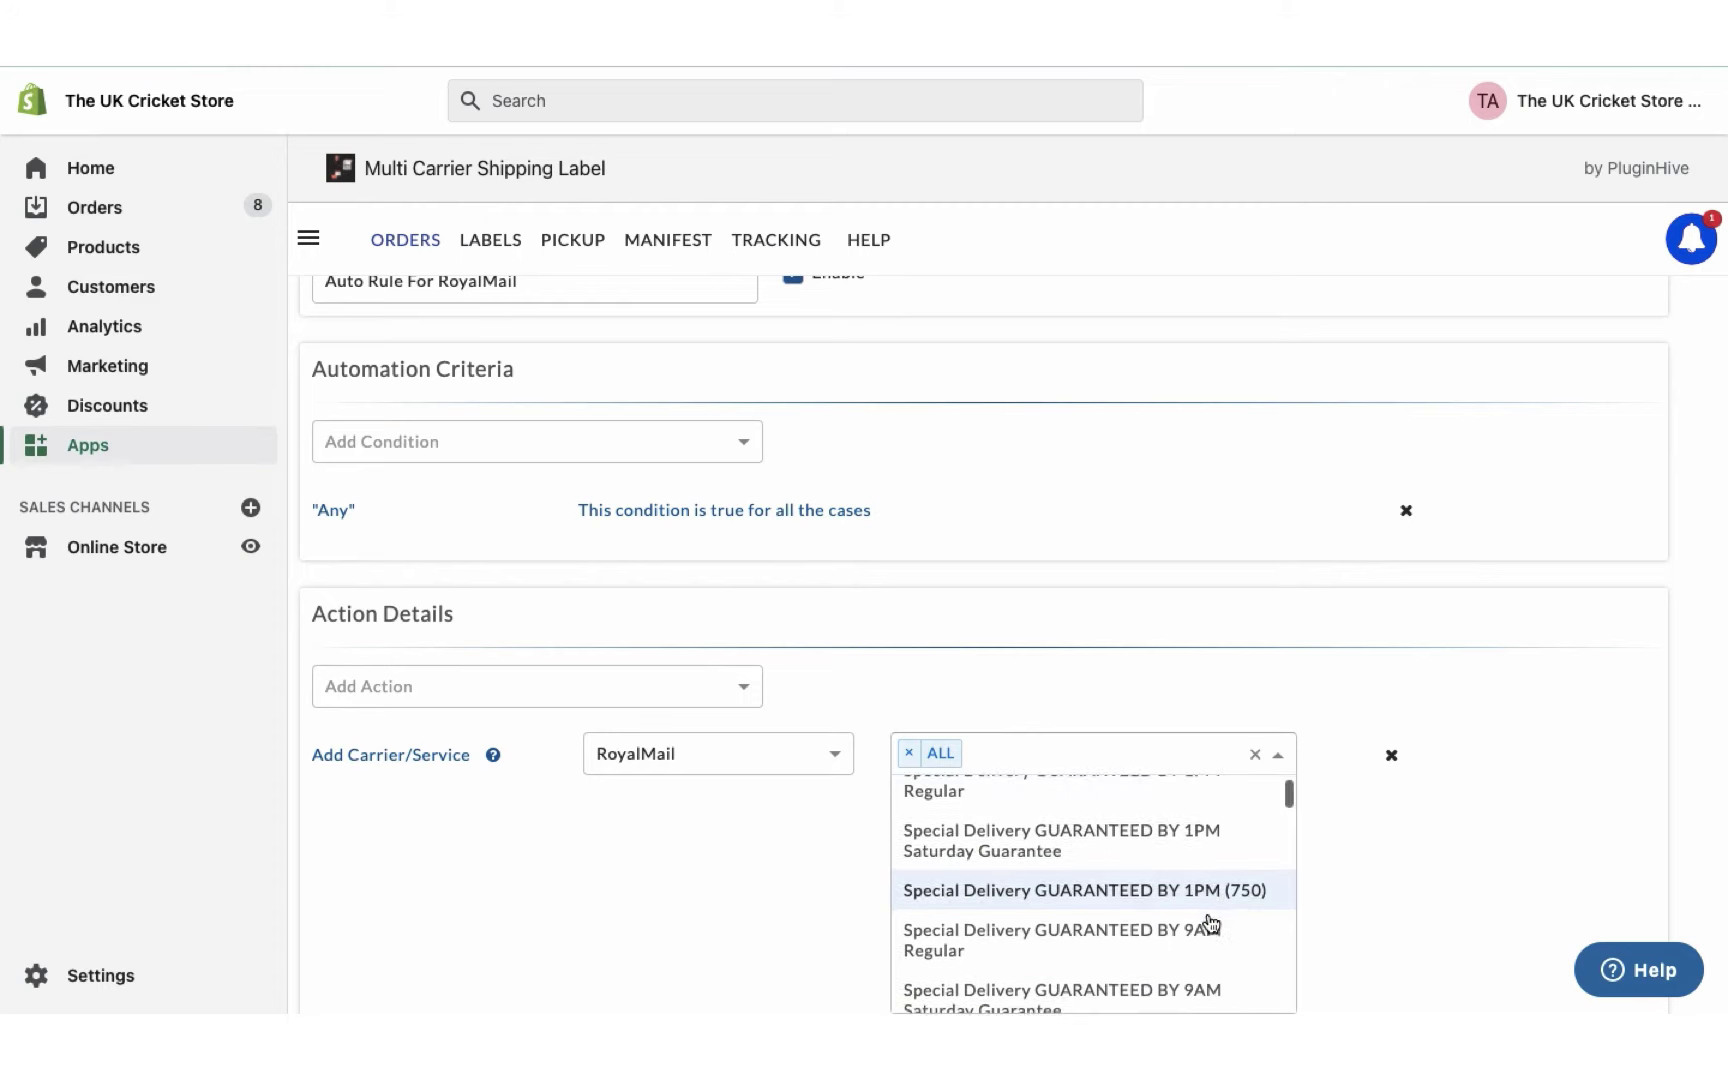
pyautogui.click(909, 754)
pyautogui.click(1081, 916)
pyautogui.click(1024, 848)
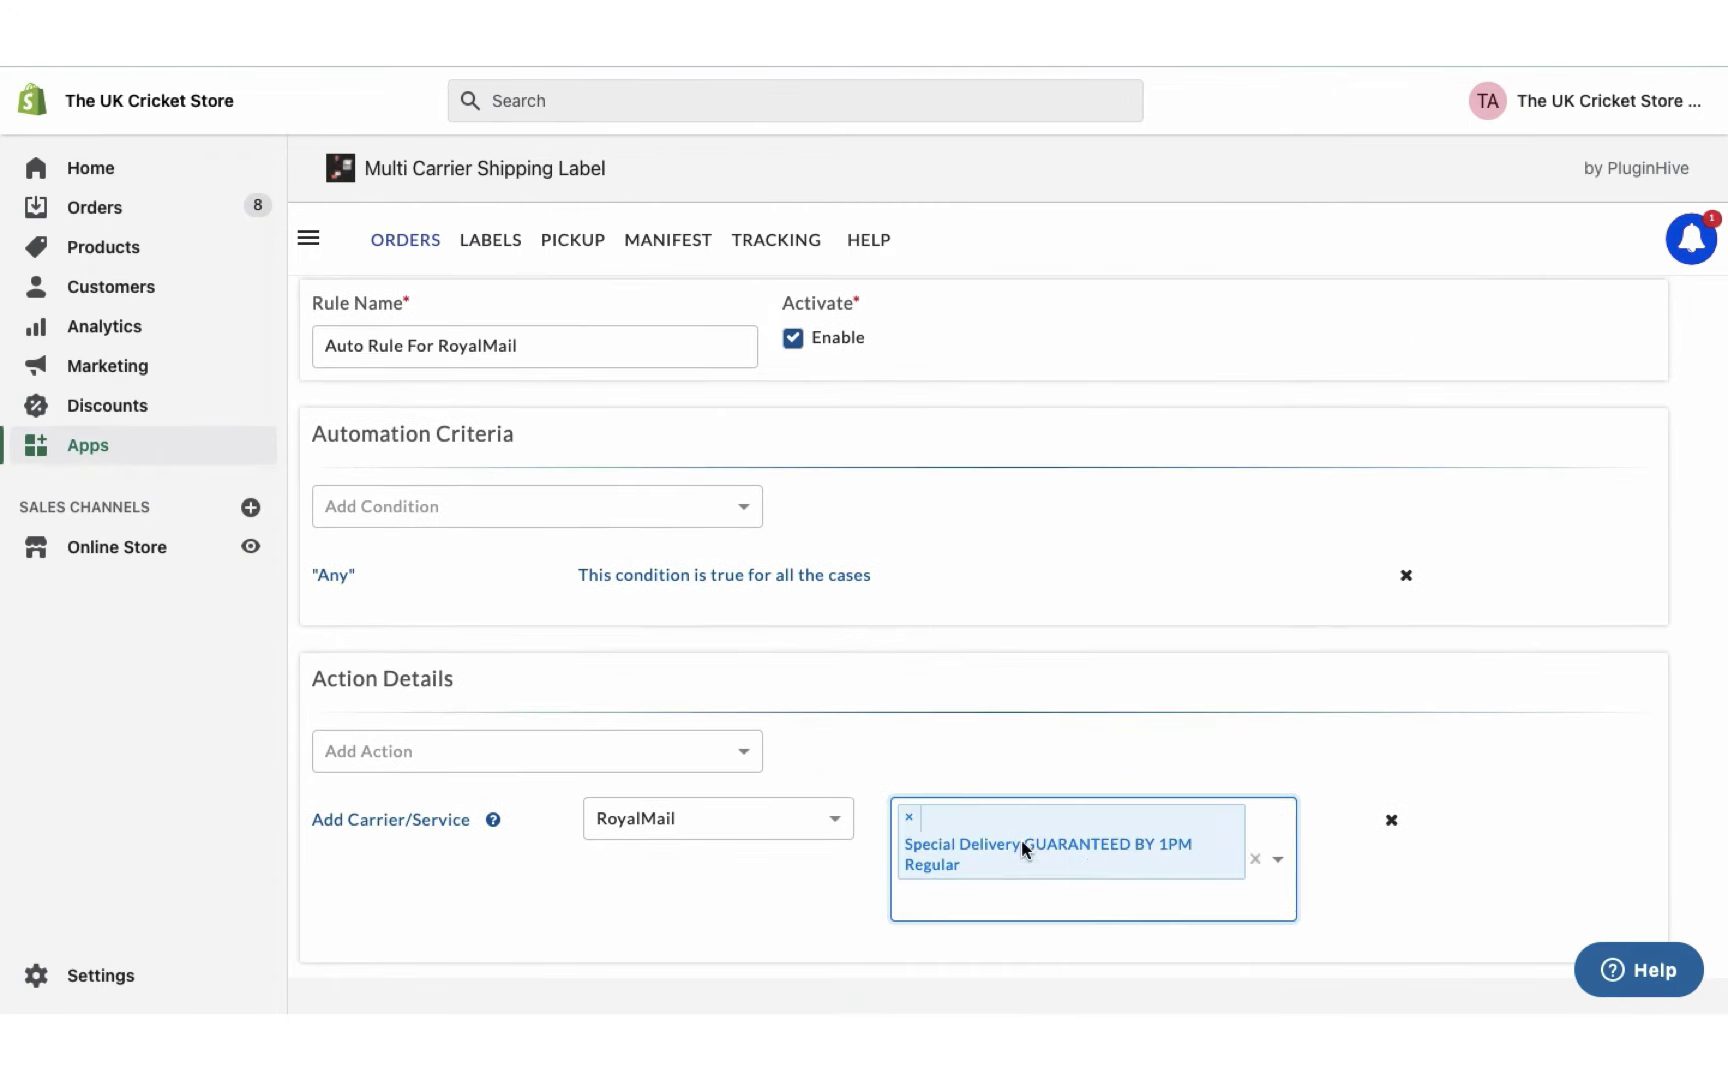
pyautogui.click(1099, 897)
pyautogui.click(1030, 852)
pyautogui.click(1050, 880)
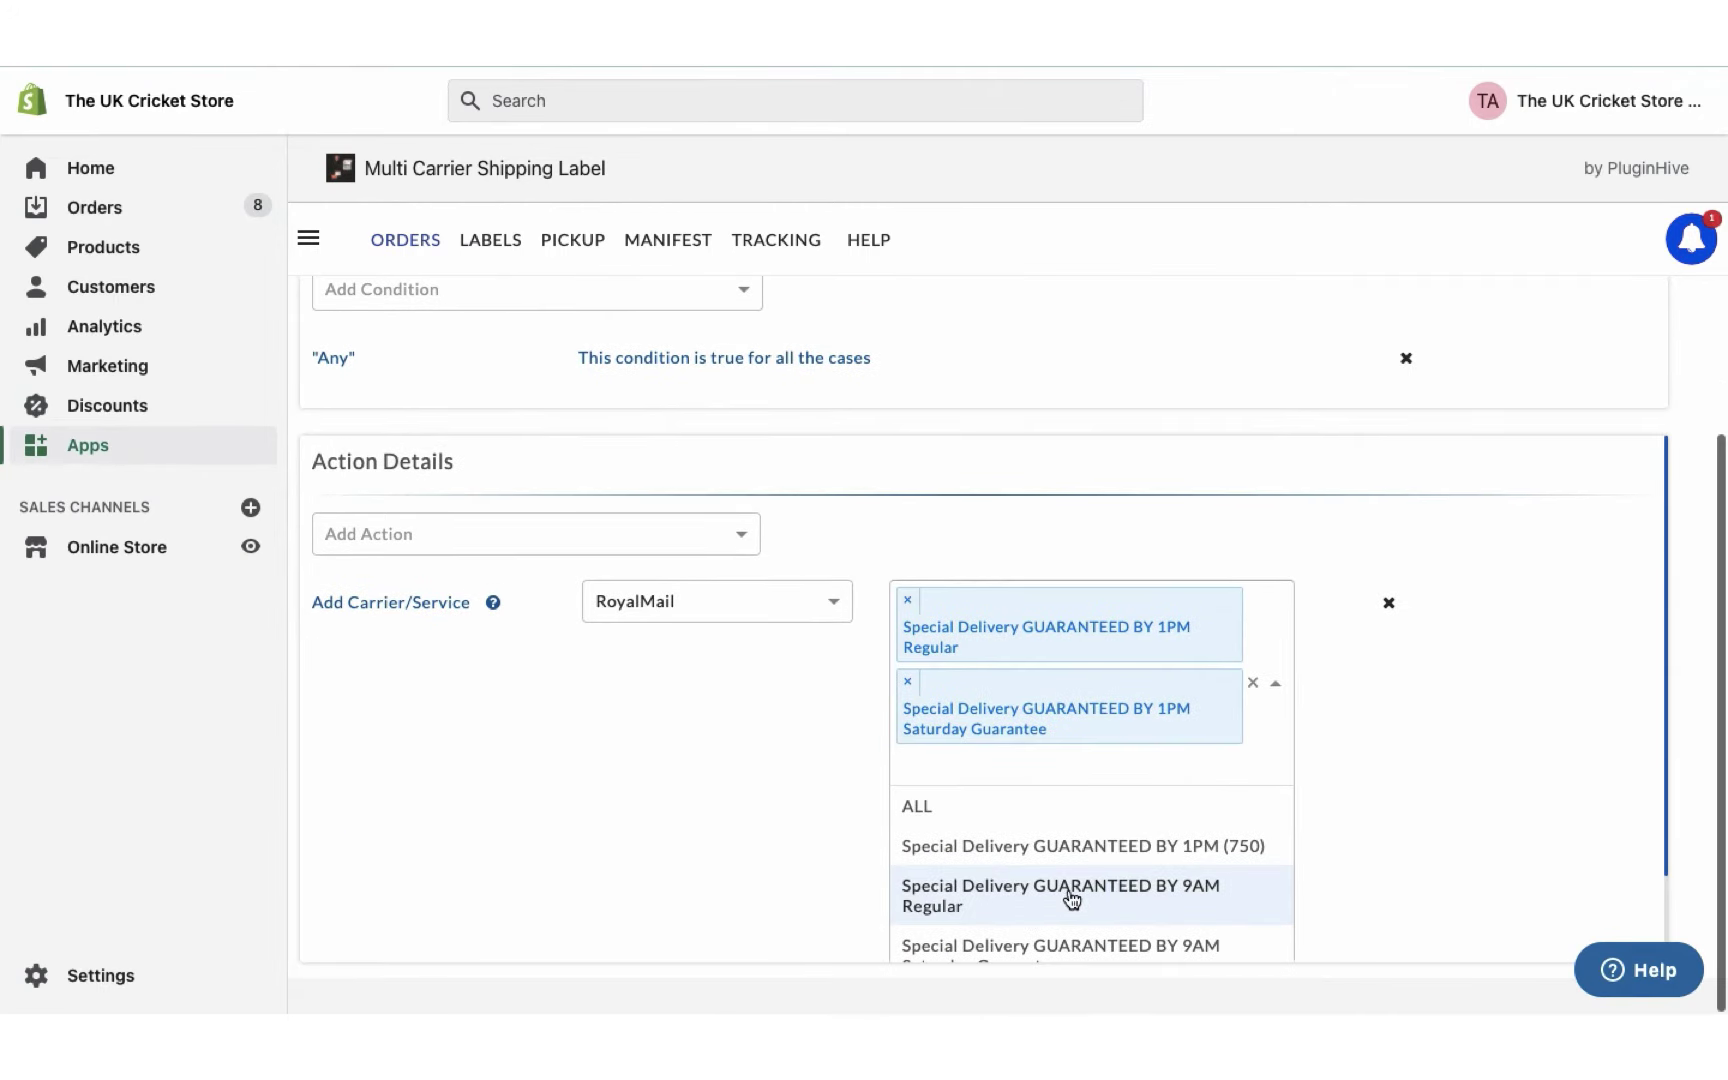
pyautogui.click(1066, 896)
pyautogui.scroll(-3, 1447, 832)
pyautogui.click(1080, 845)
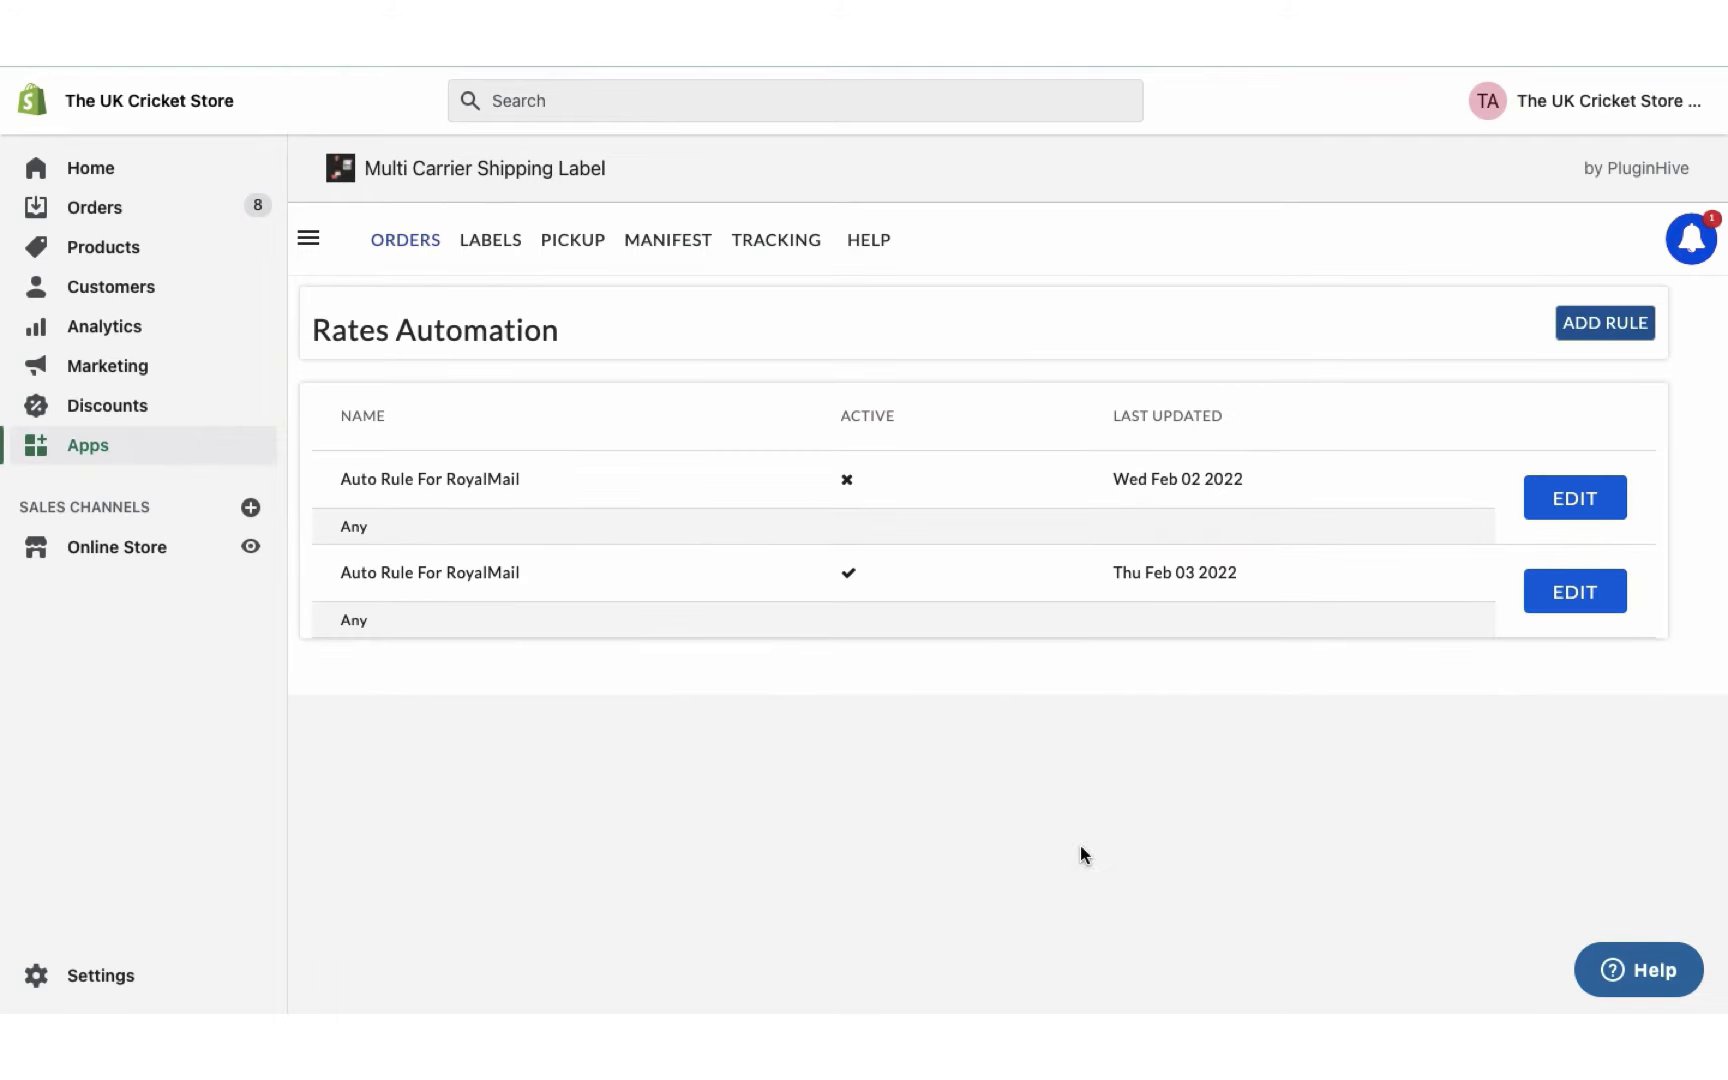
pyautogui.click(308, 238)
# Open the active RoyalMail label automation rule and view its ALL-services, UK Warehouse settings.
pyautogui.click(369, 682)
pyautogui.click(401, 721)
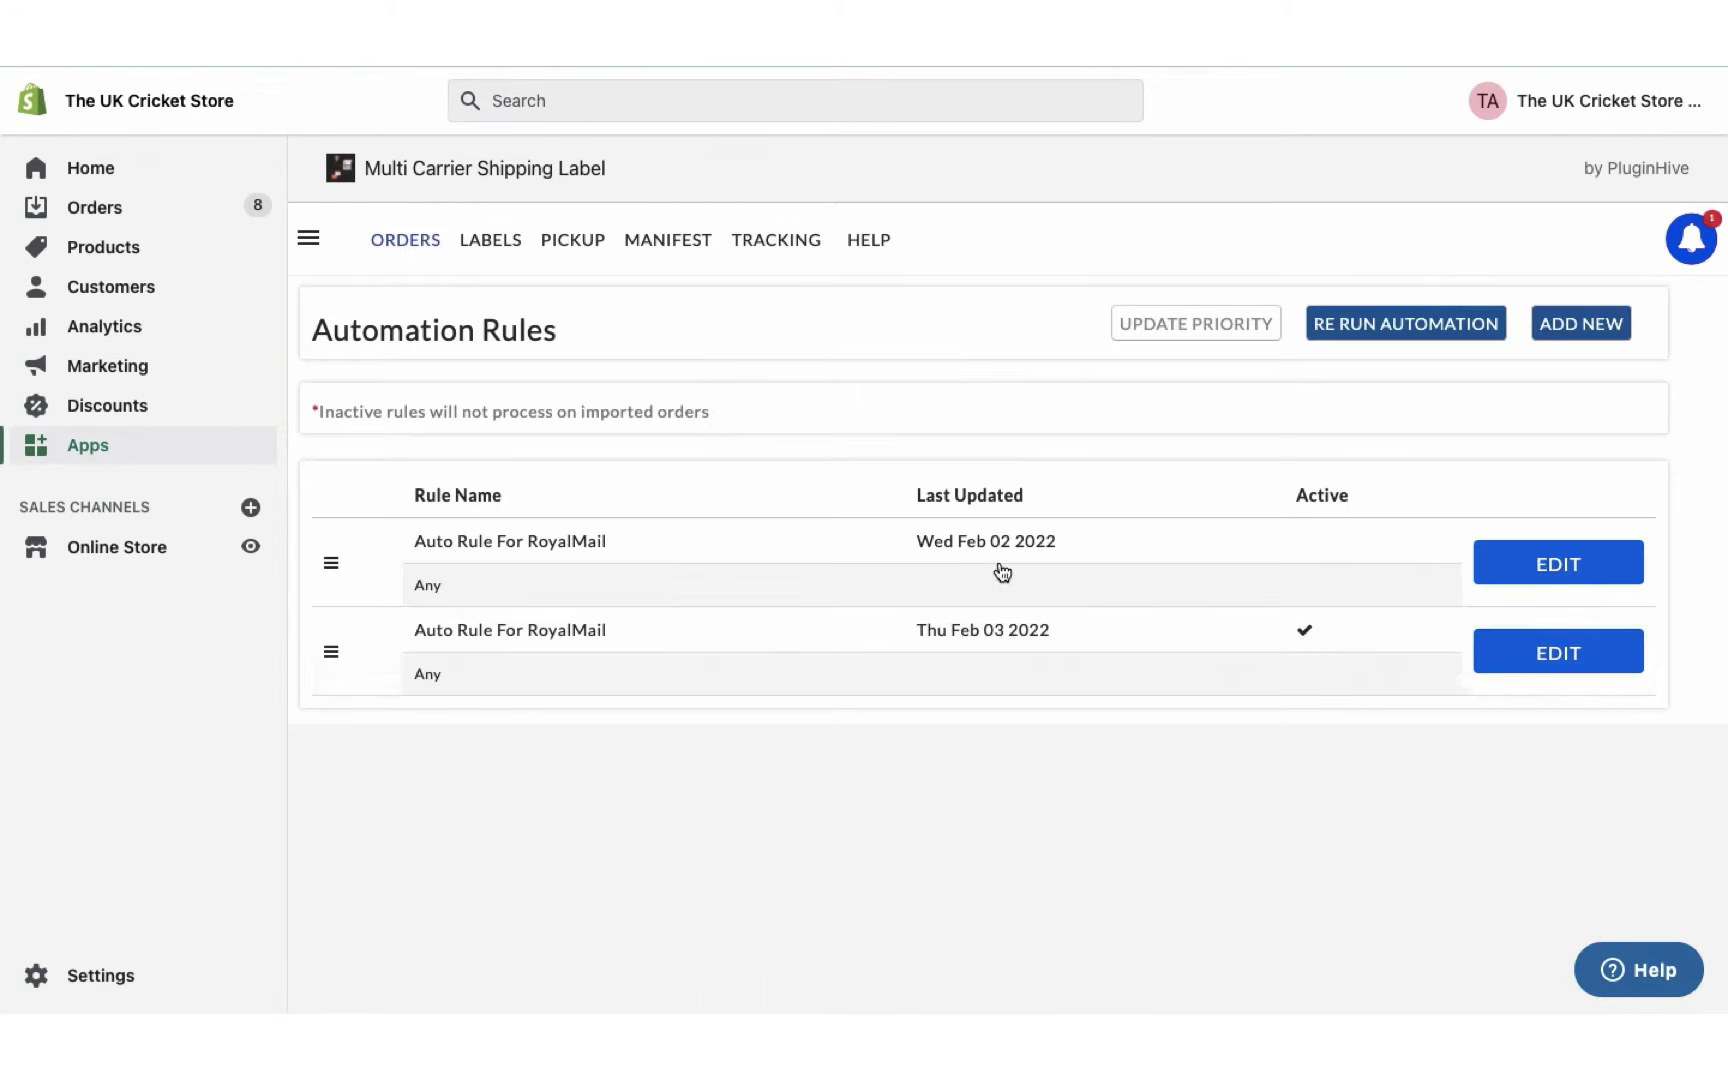
pyautogui.click(1487, 648)
pyautogui.scroll(-2, 1228, 640)
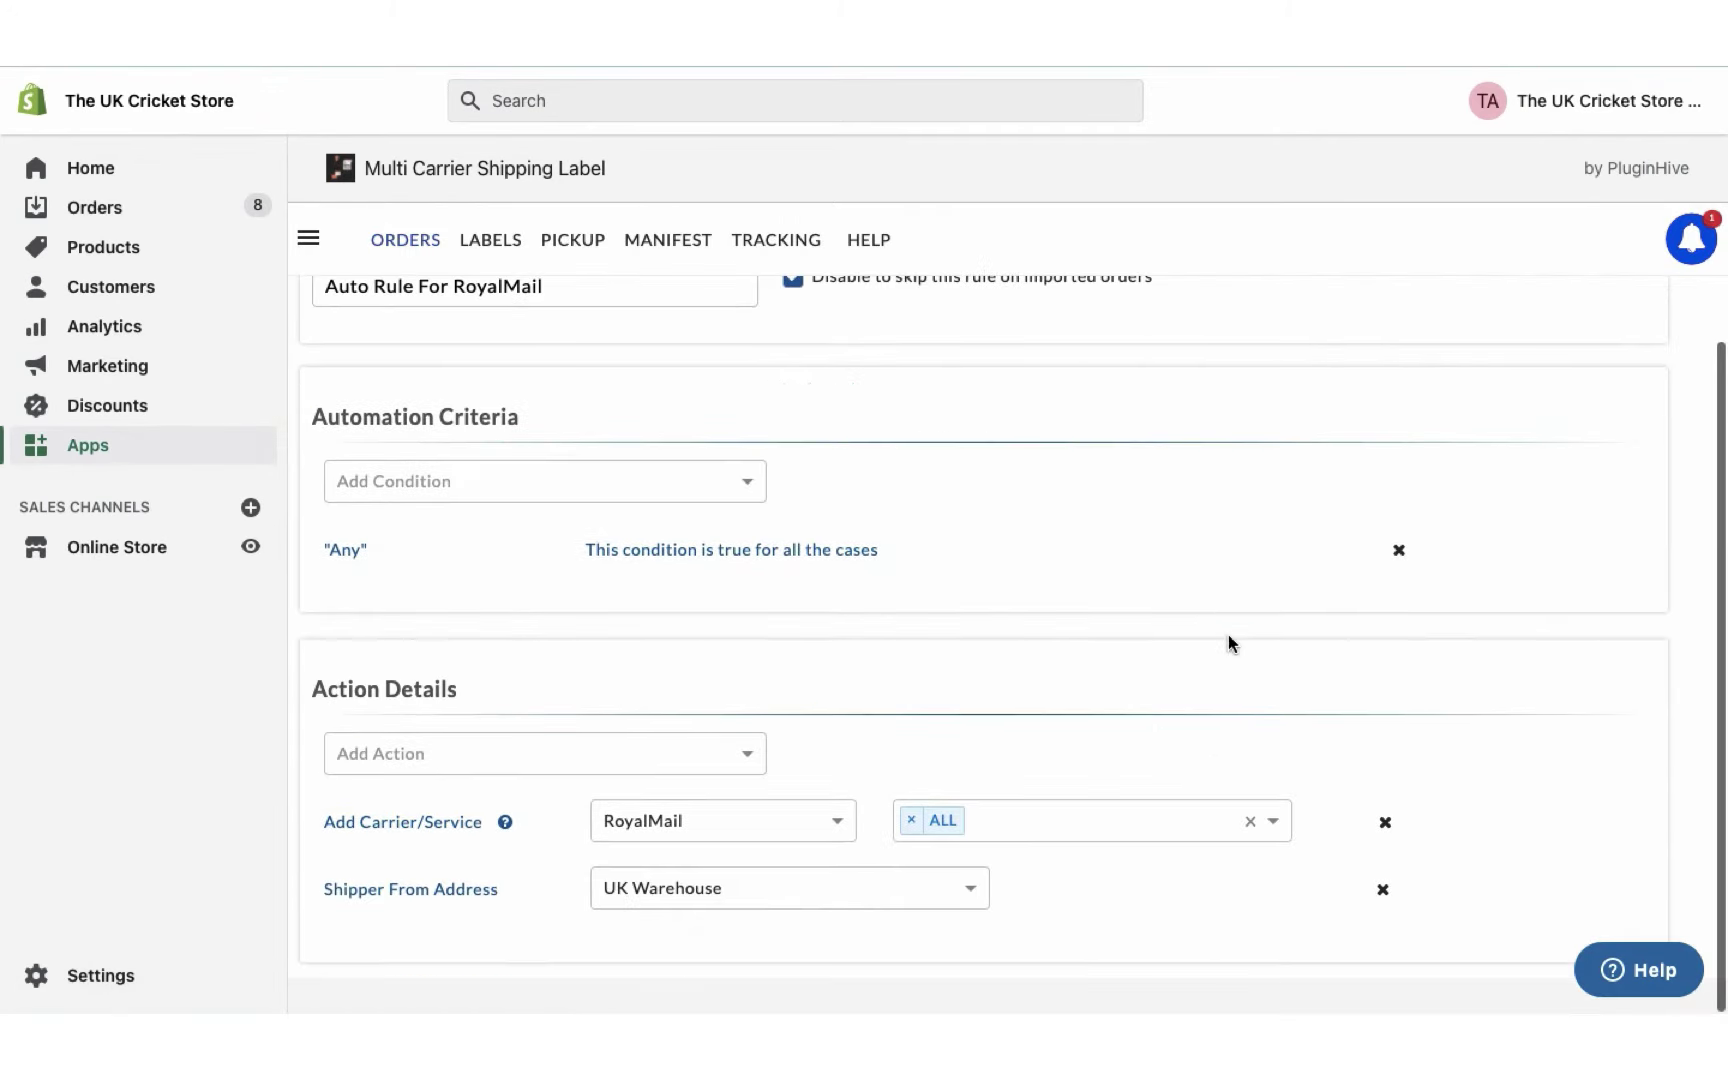
pyautogui.click(1019, 819)
pyautogui.scroll(-1, 1170, 922)
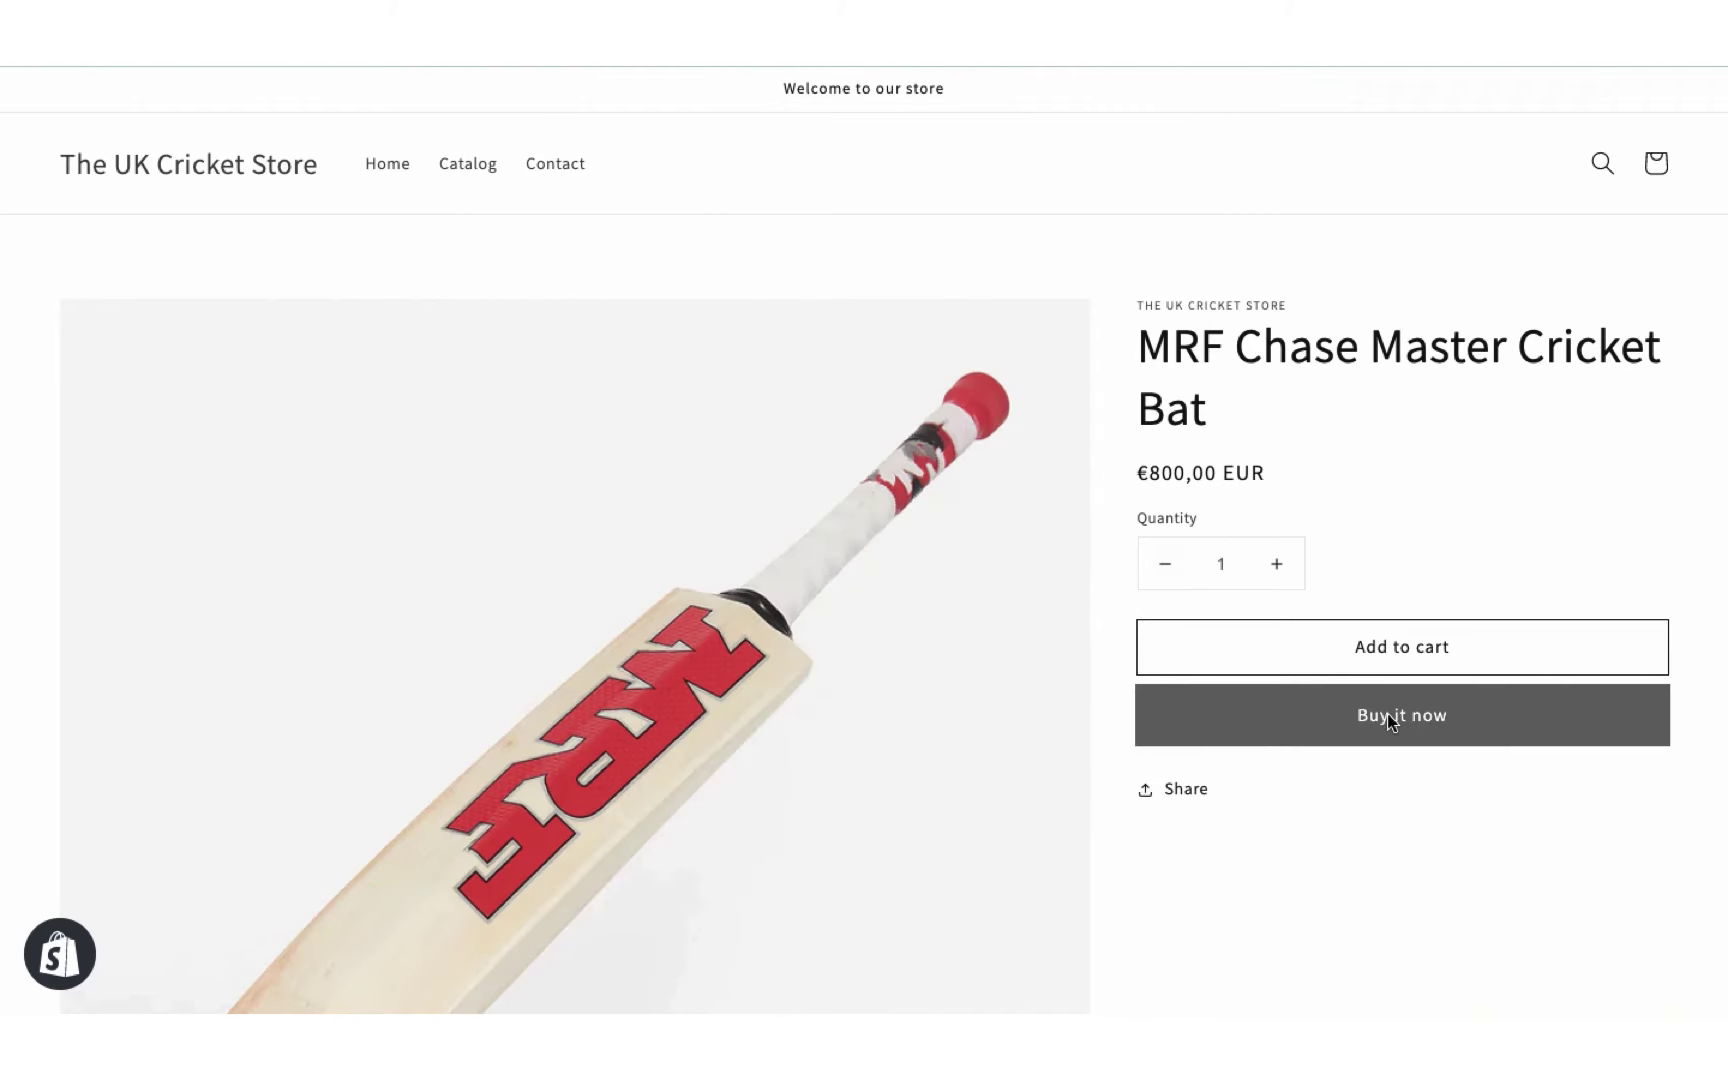
# Check out the MRF Chase Master Cricket Bat with Royal Mail 1PM Saturday Guarantee at €19.38.
pyautogui.click(1390, 718)
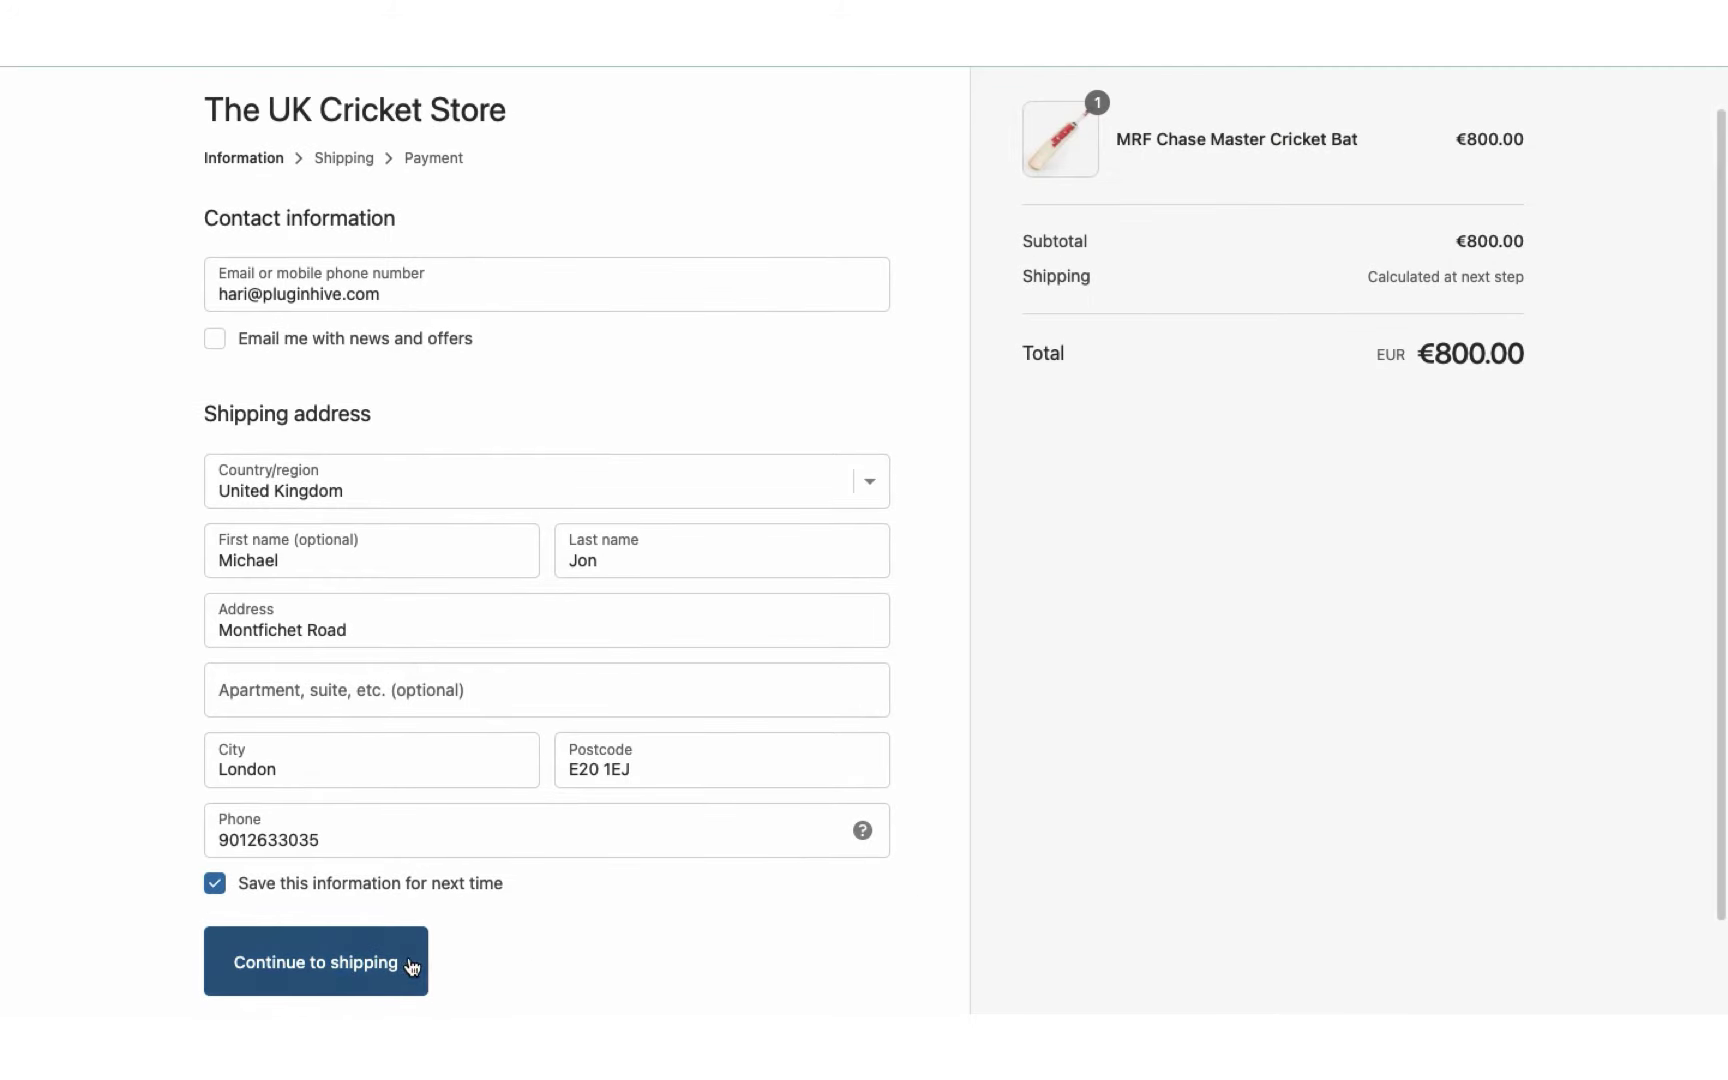
pyautogui.click(336, 967)
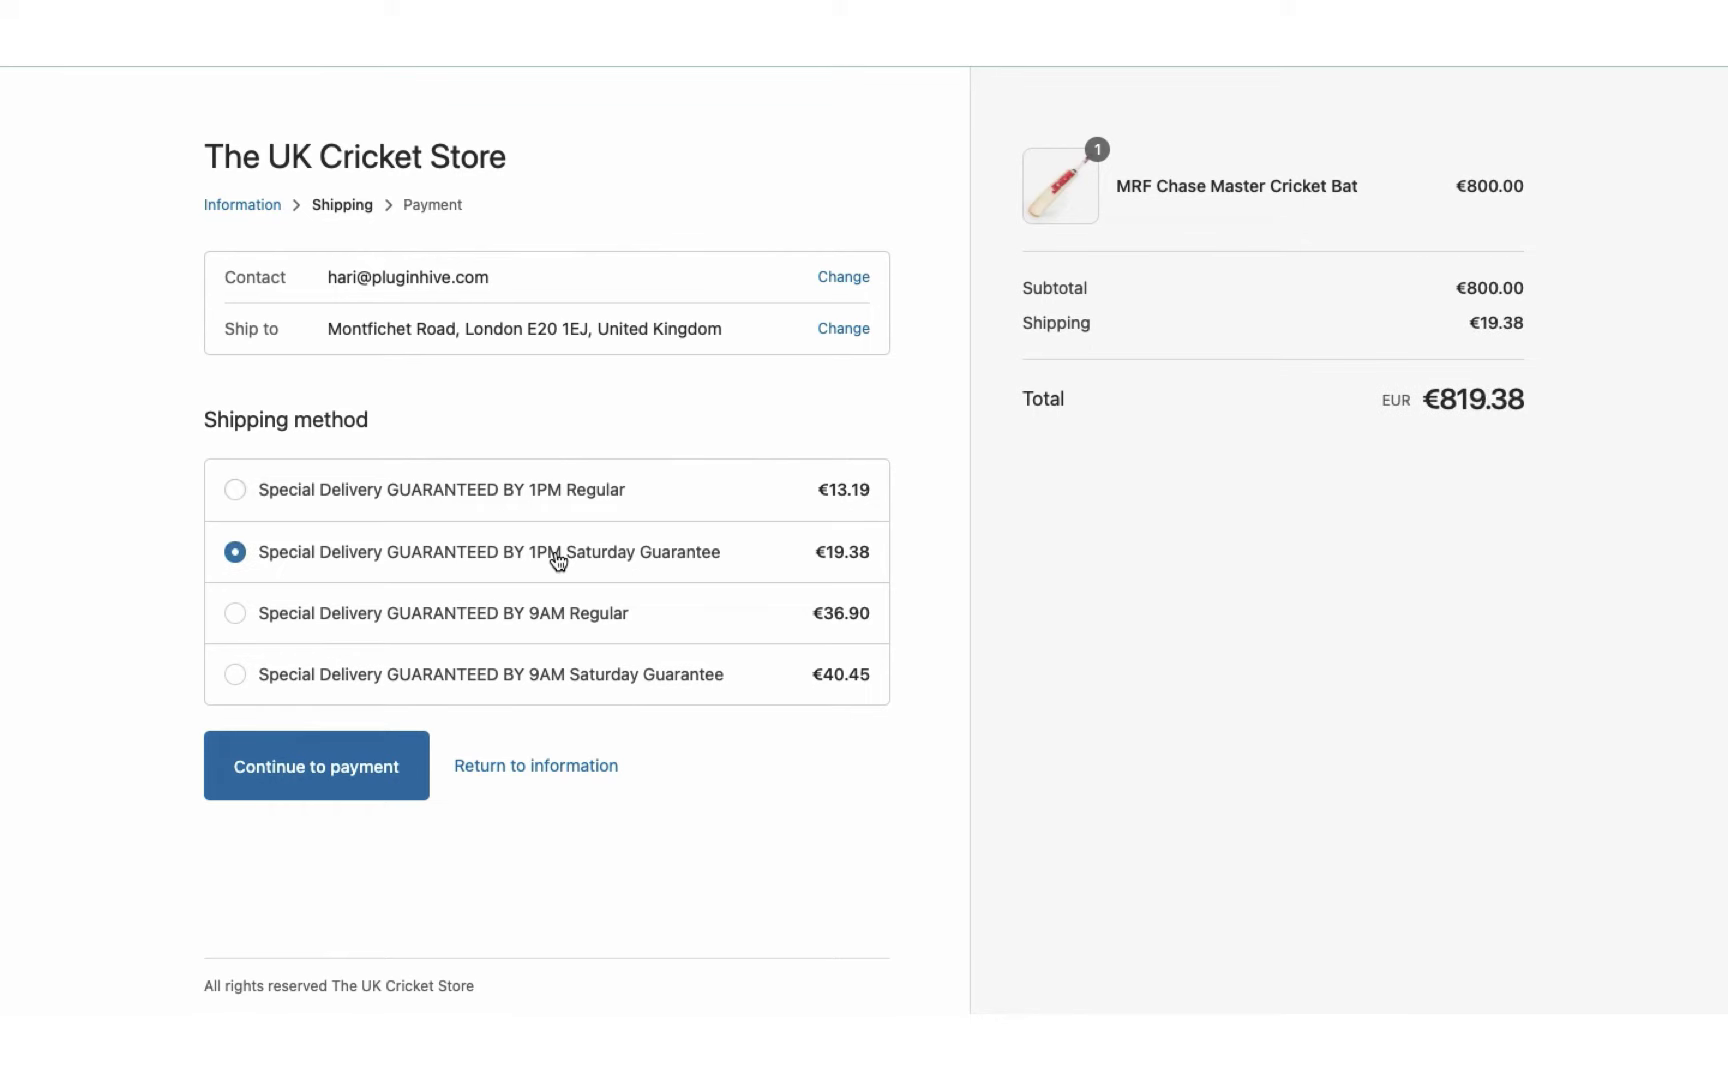
pyautogui.click(333, 775)
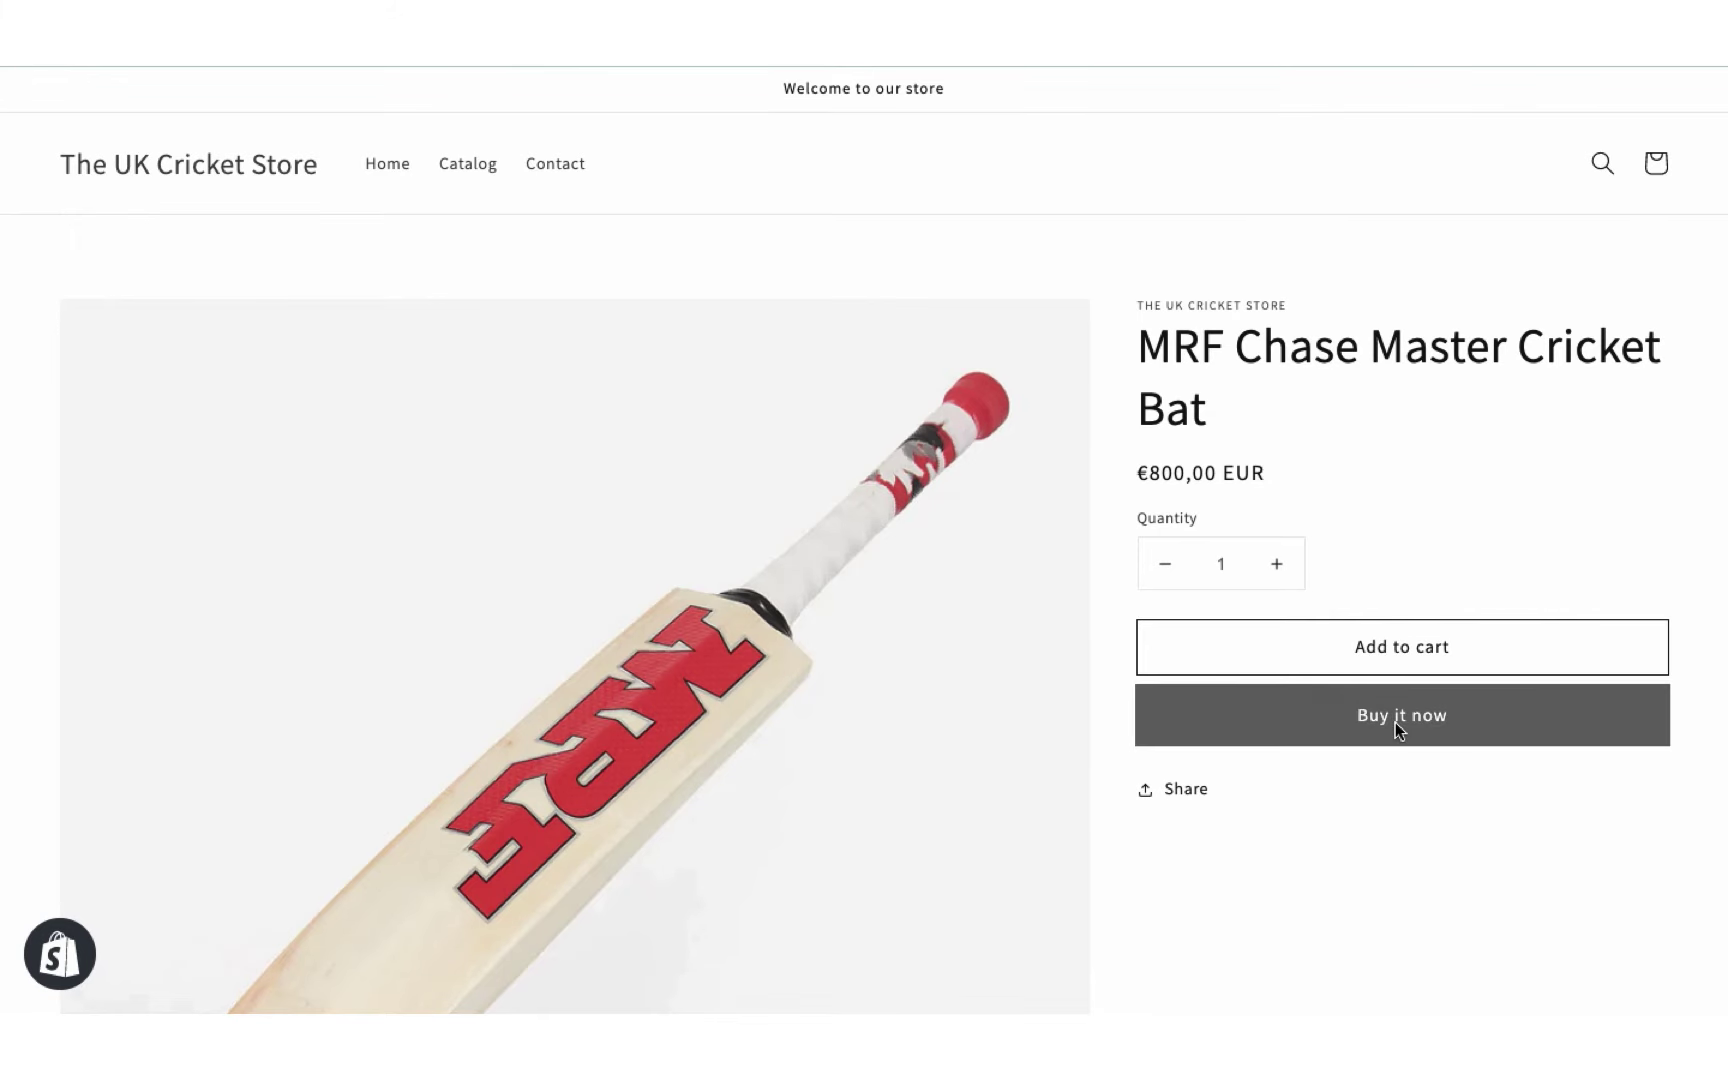
# Place another MRF Chase Master Cricket Bat order using Free Shipping.
pyautogui.click(1396, 725)
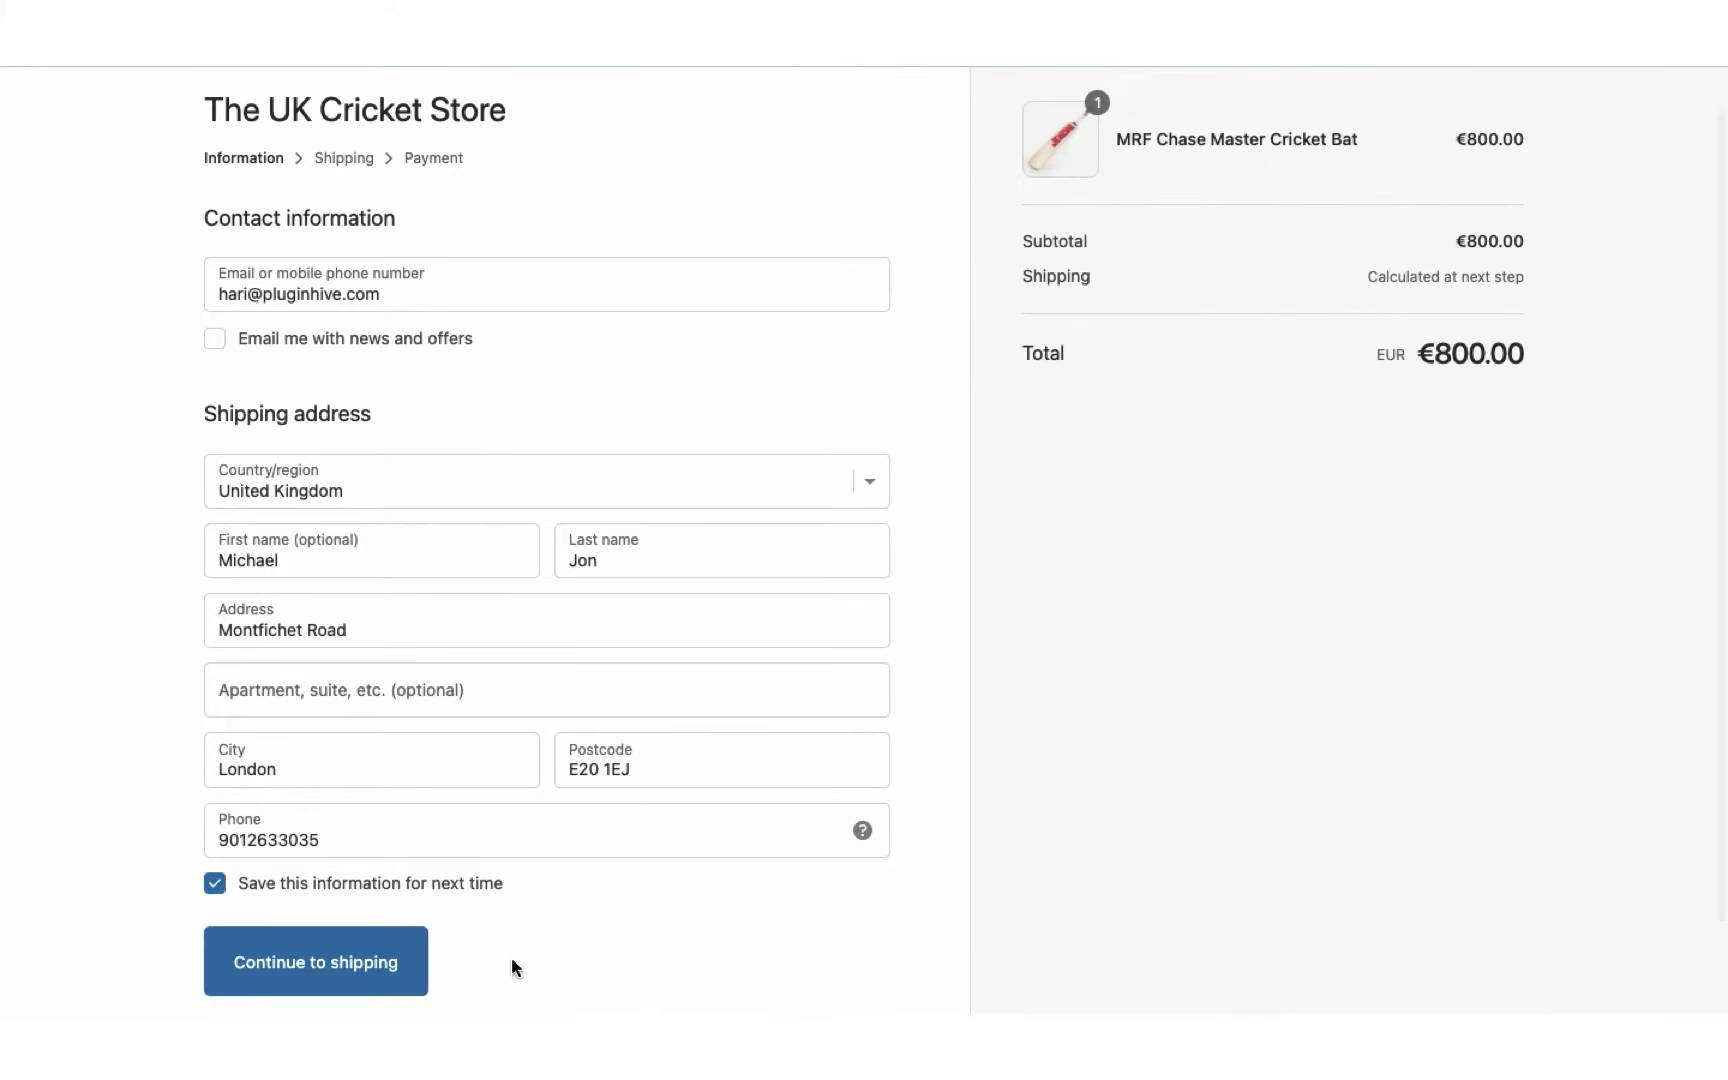
pyautogui.click(370, 968)
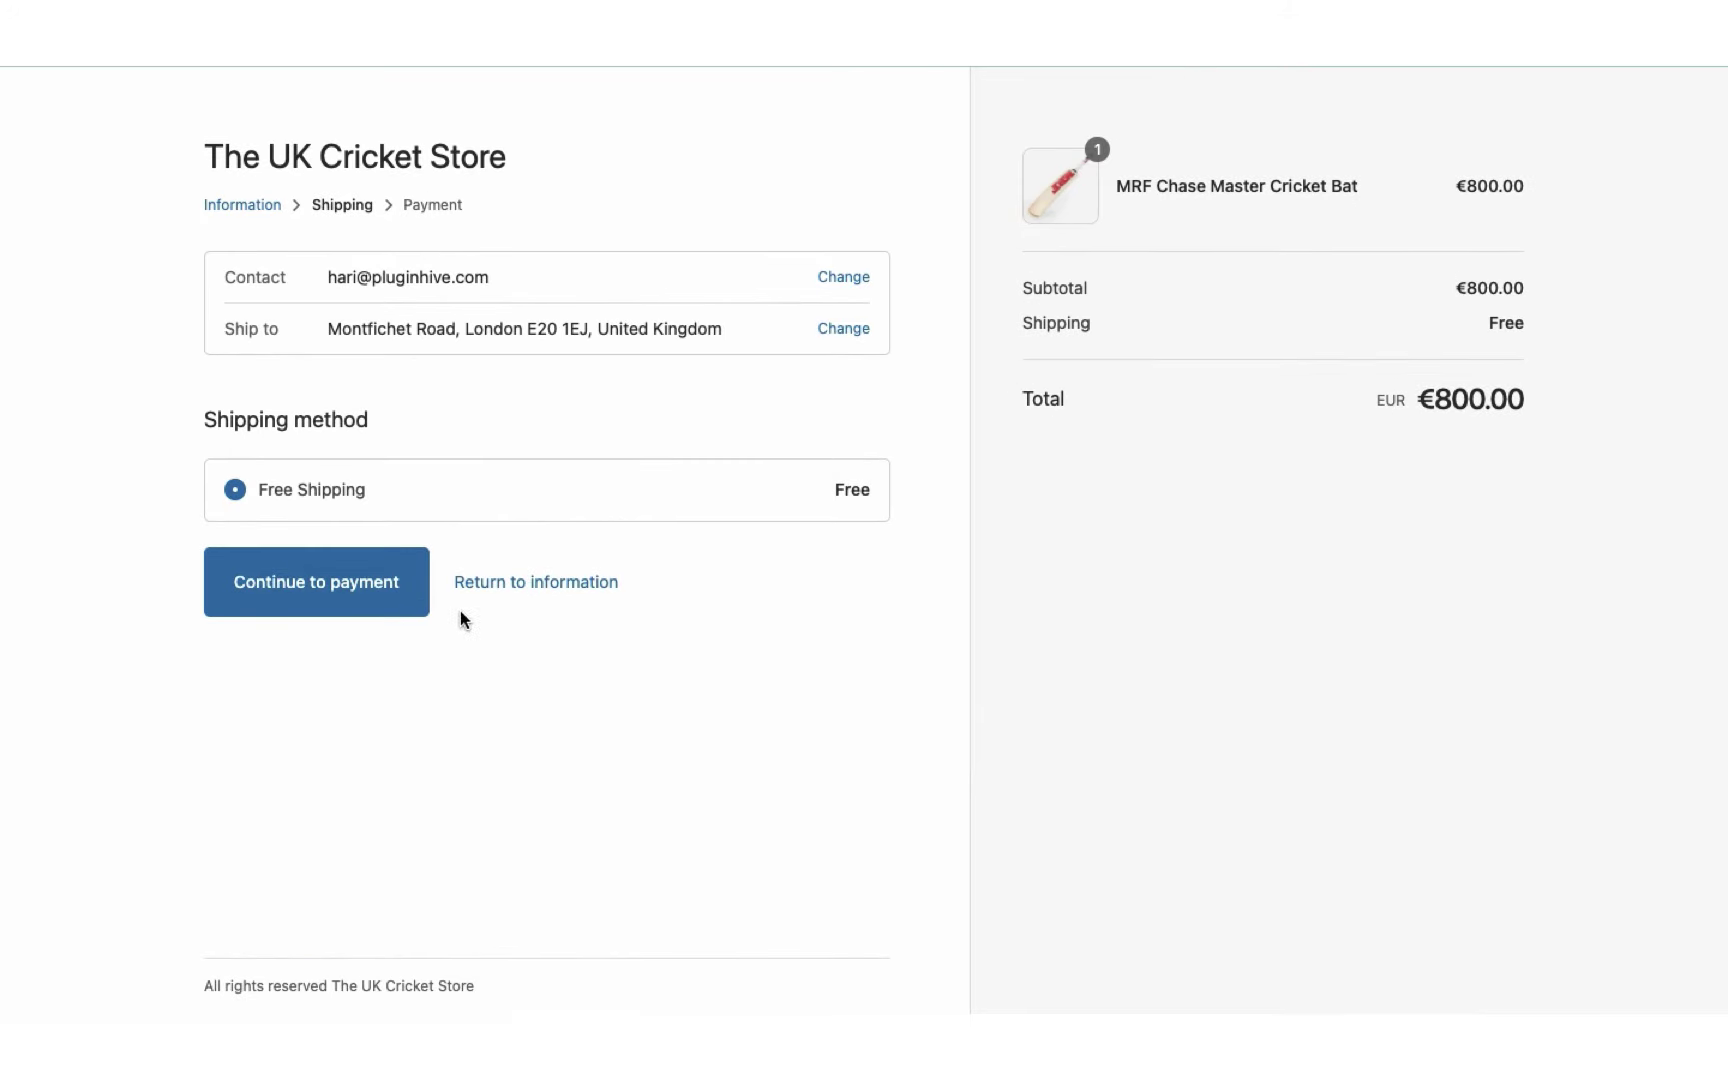
pyautogui.click(343, 592)
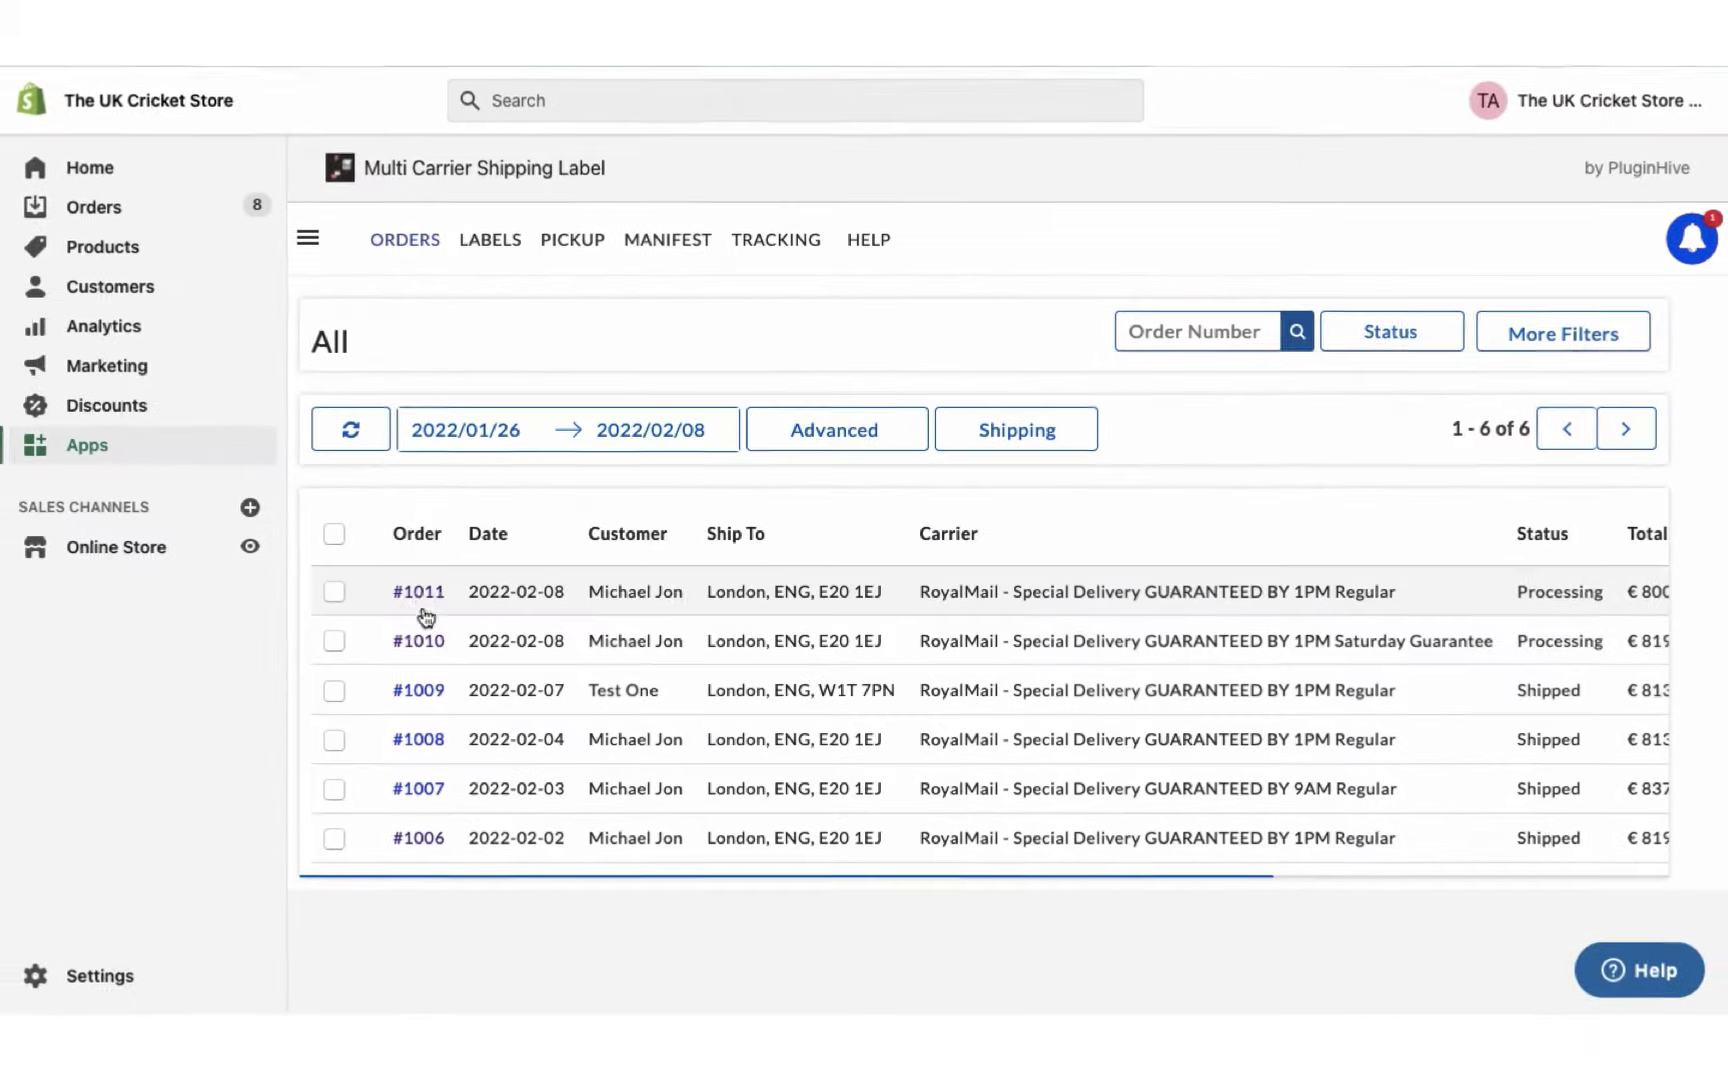
pyautogui.click(420, 592)
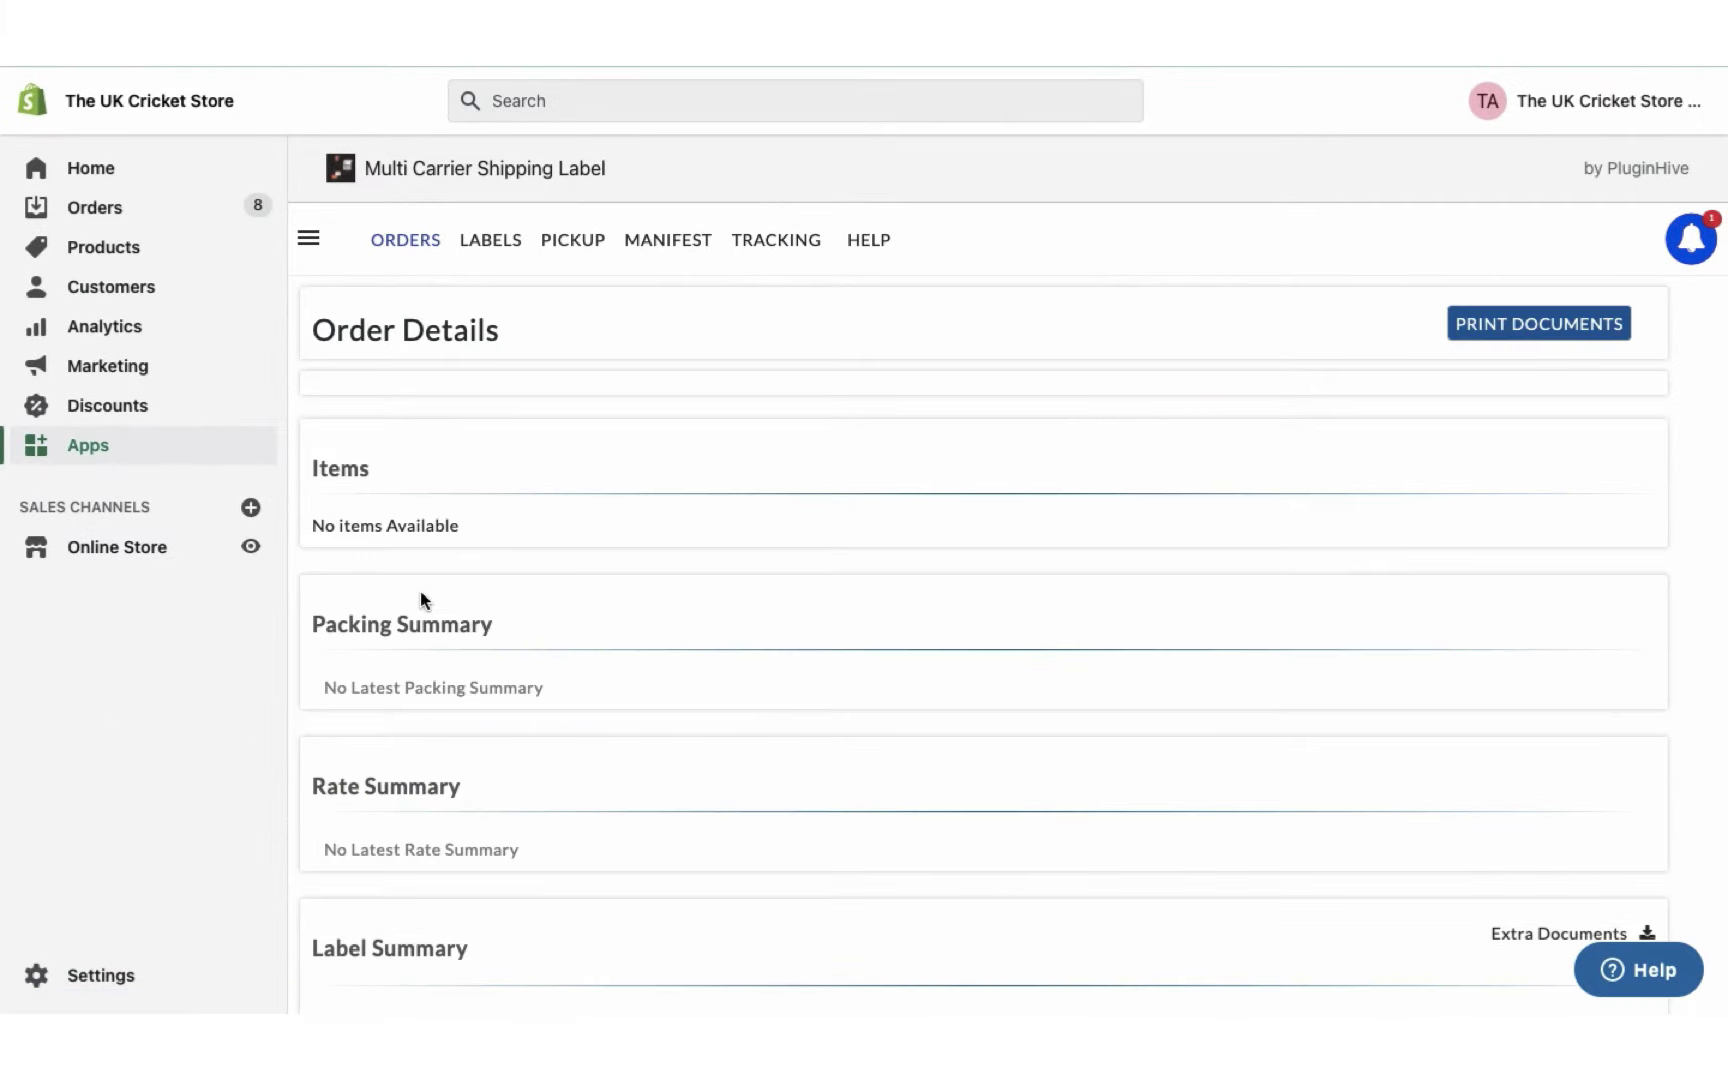
pyautogui.scroll(-8, 1014, 718)
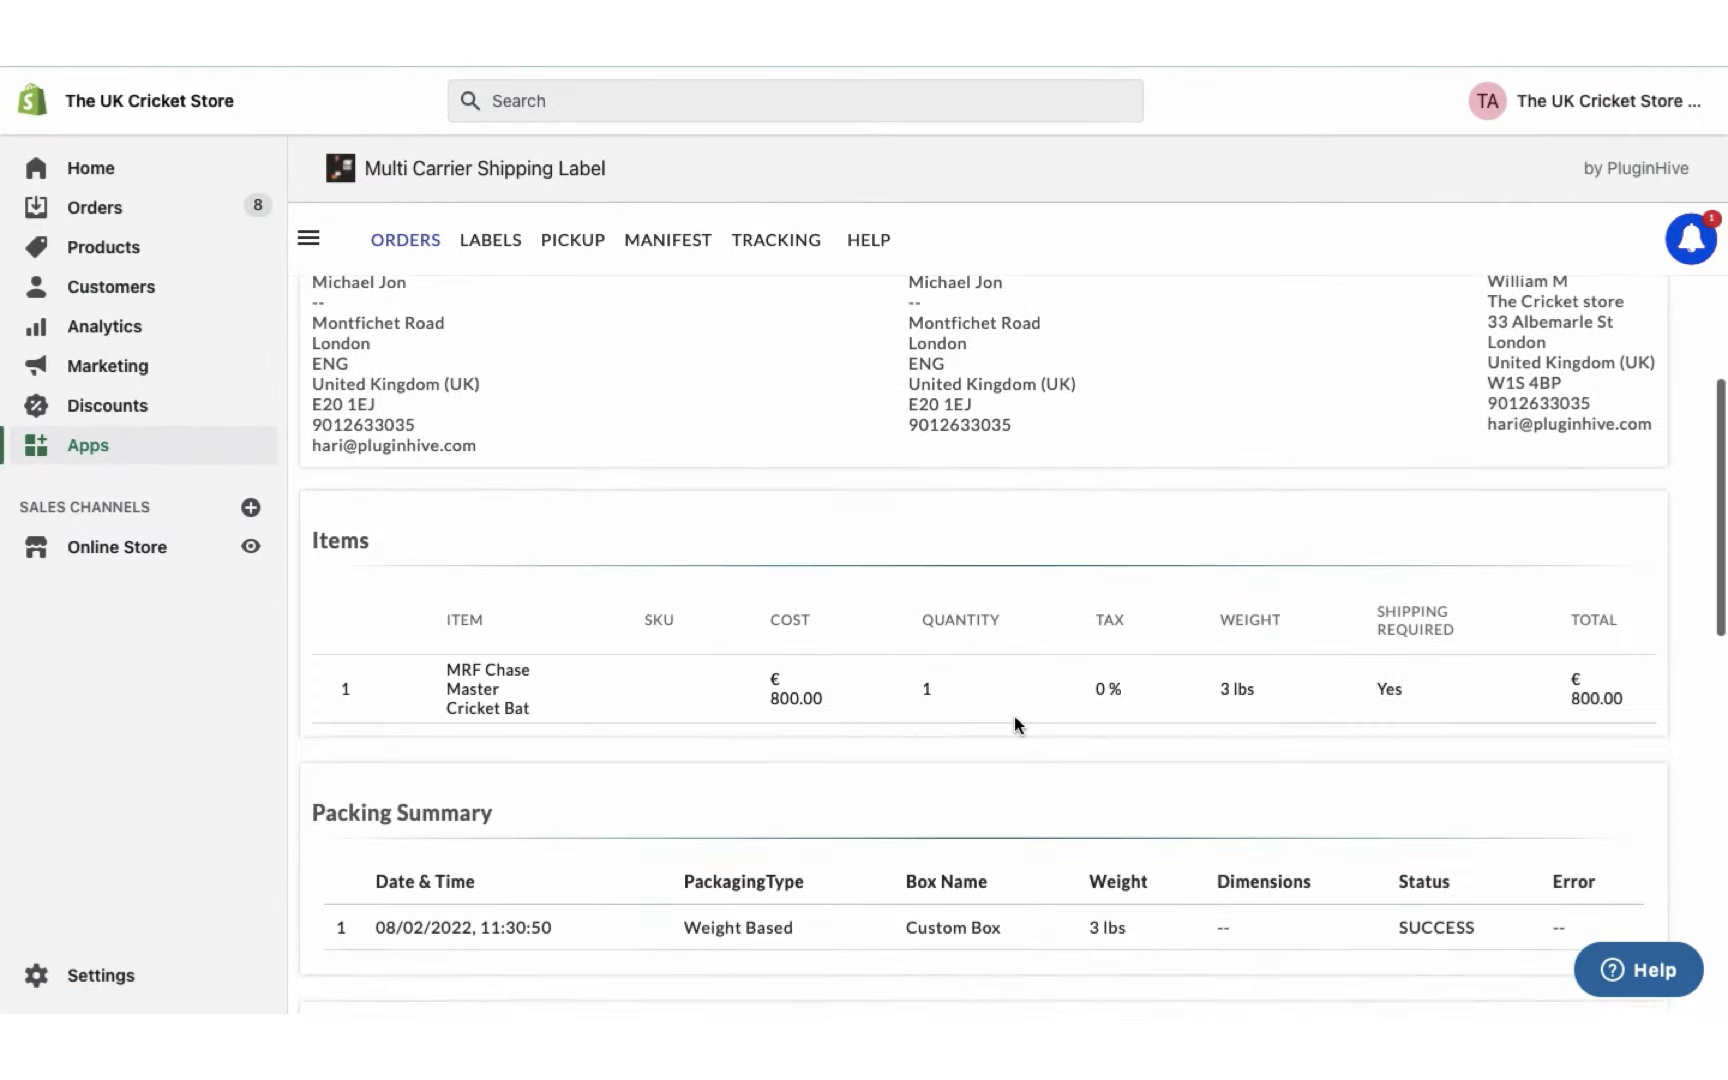
pyautogui.scroll(-3, 1016, 724)
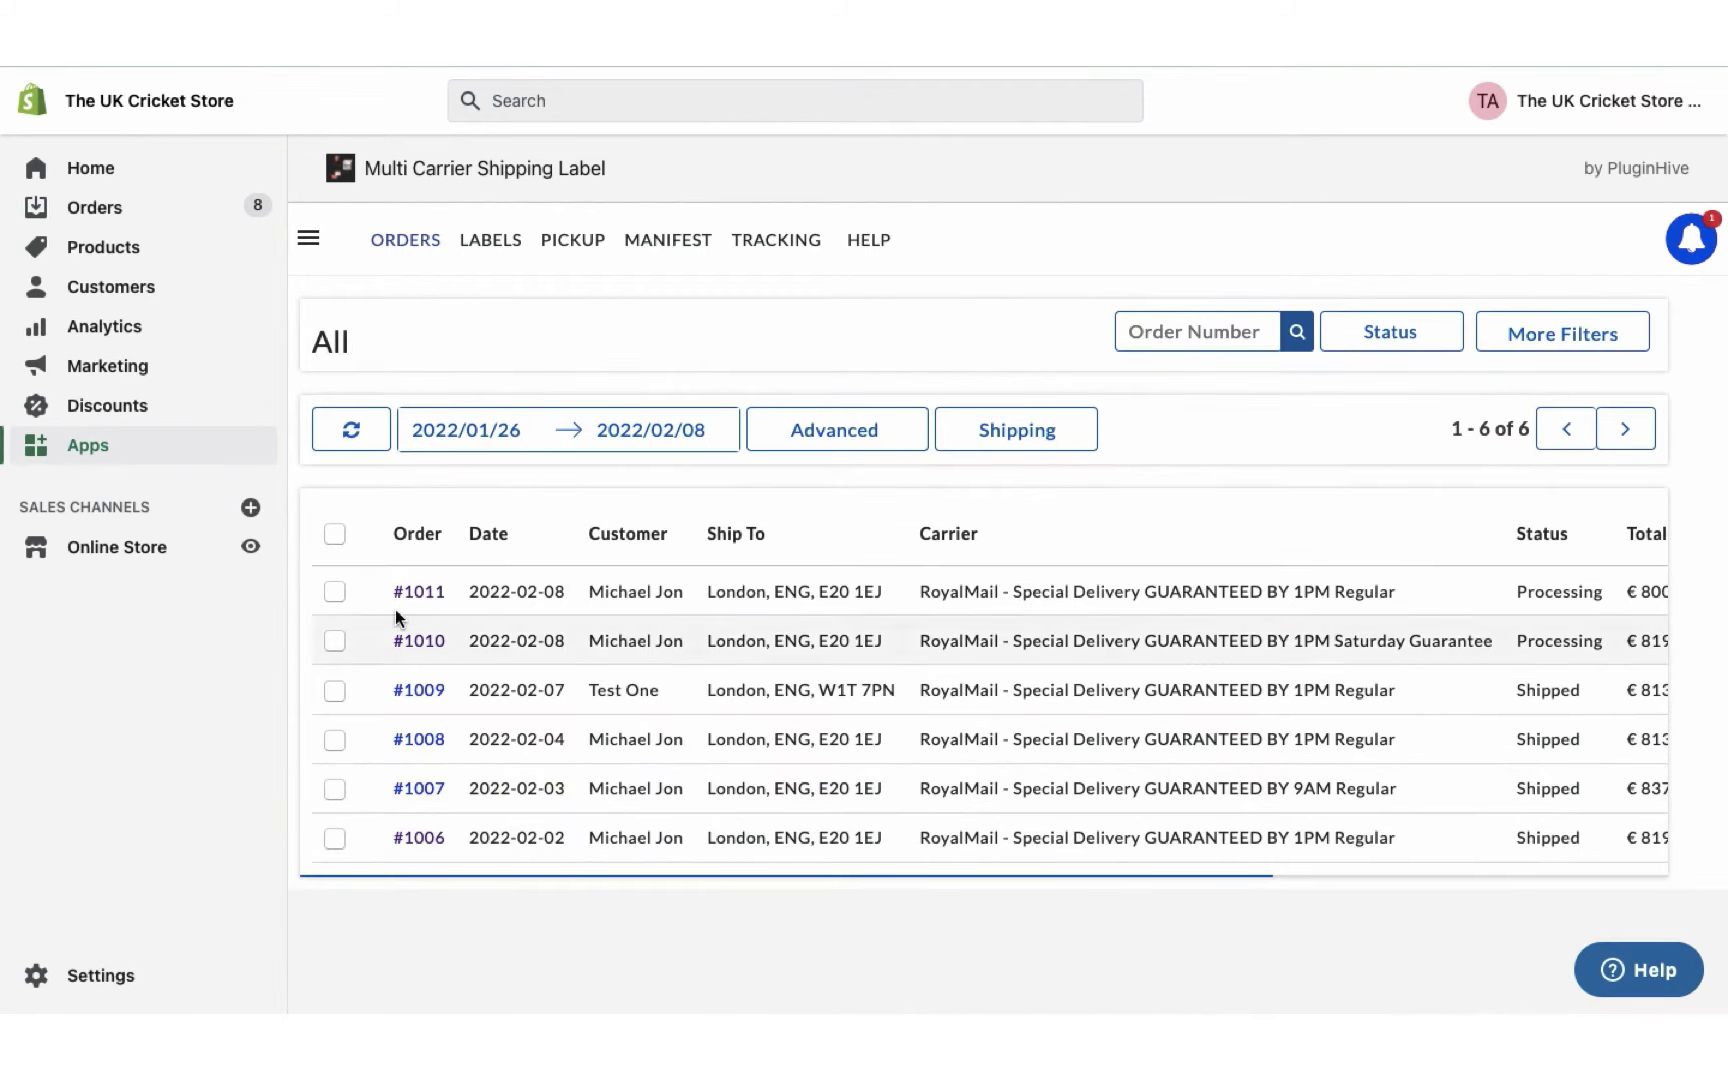
# Generate Royal Mail labels for orders #1011 and #1010.
pyautogui.click(334, 591)
pyautogui.click(334, 792)
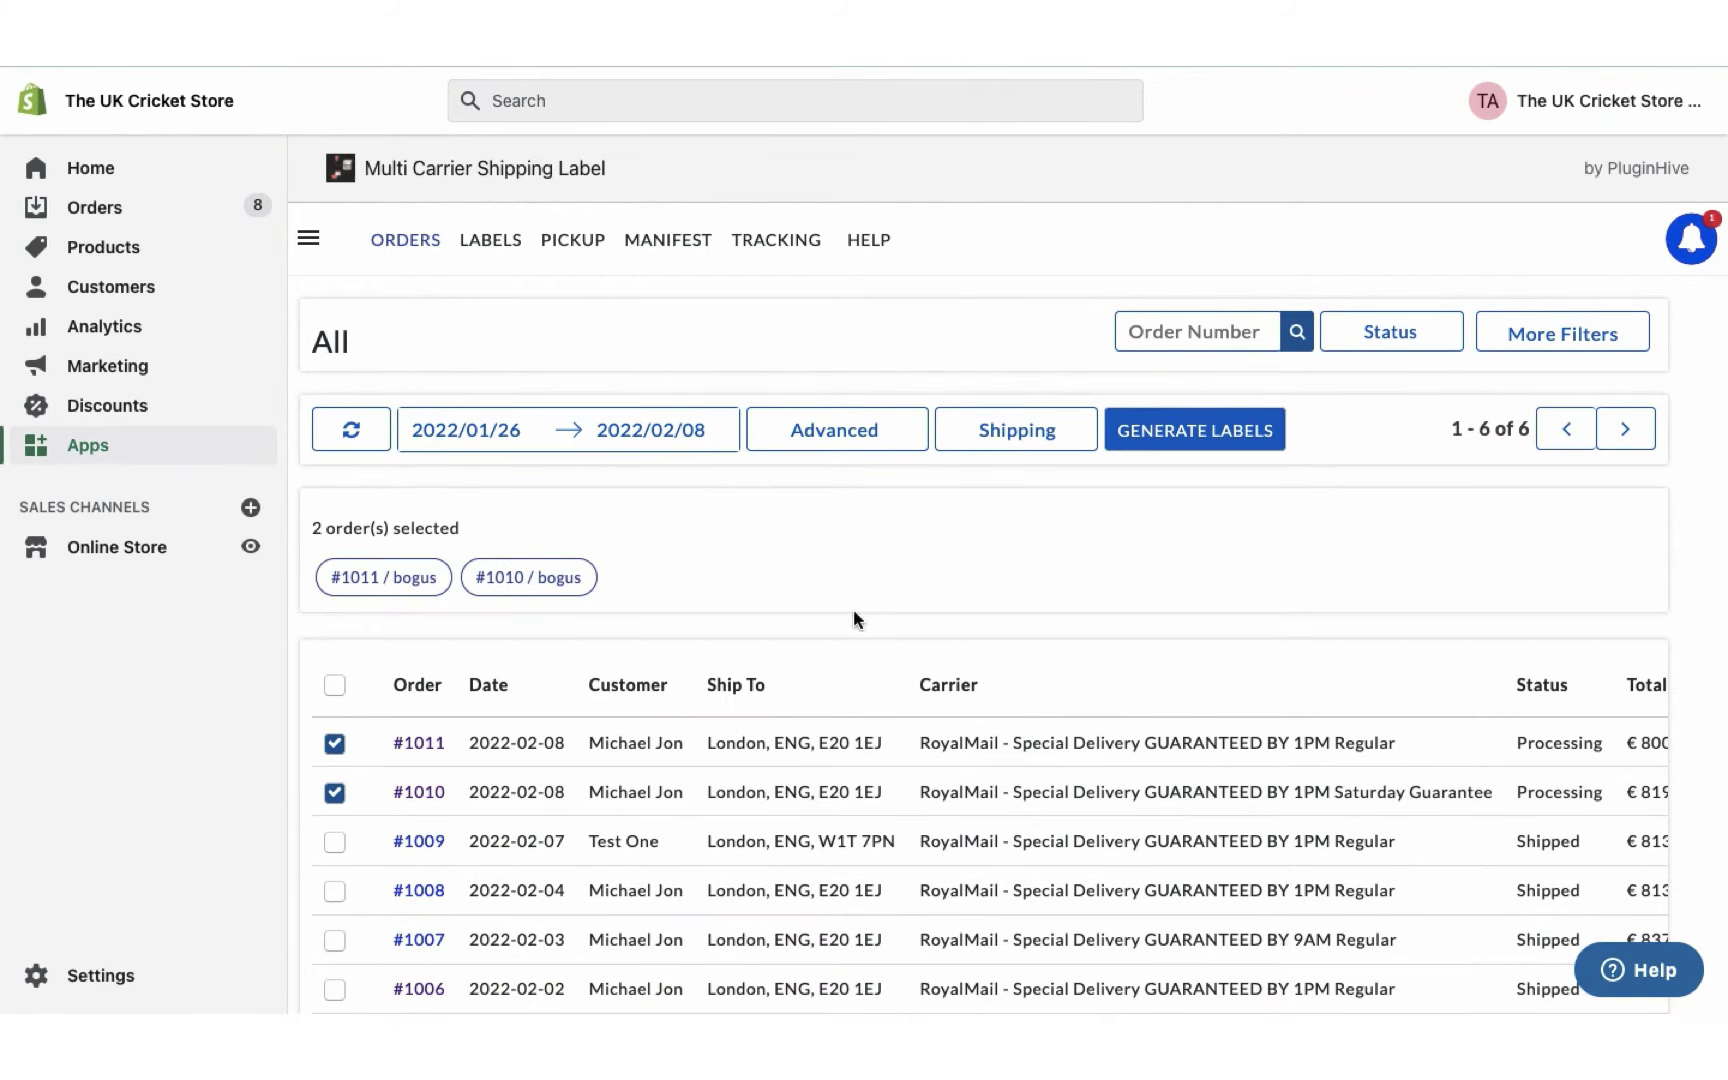
pyautogui.click(1200, 427)
# Print and review the labels and tax invoices for both orders.
pyautogui.click(335, 592)
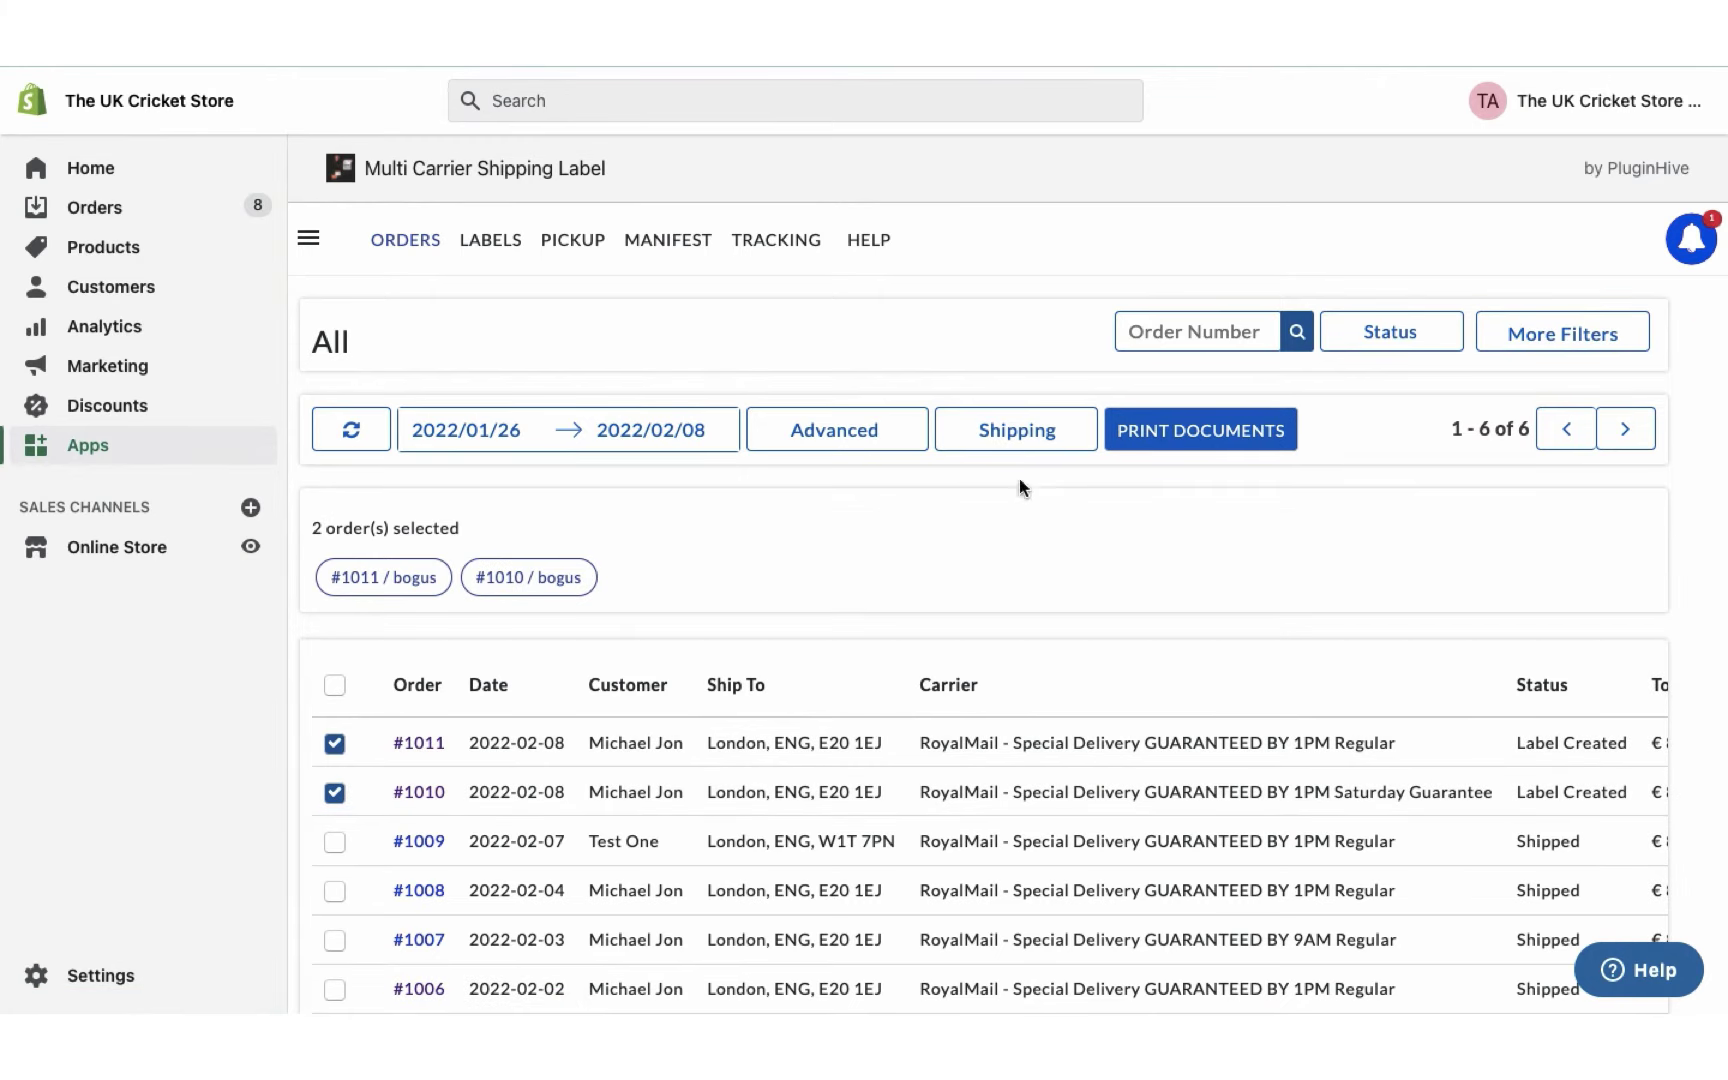
pyautogui.click(1196, 430)
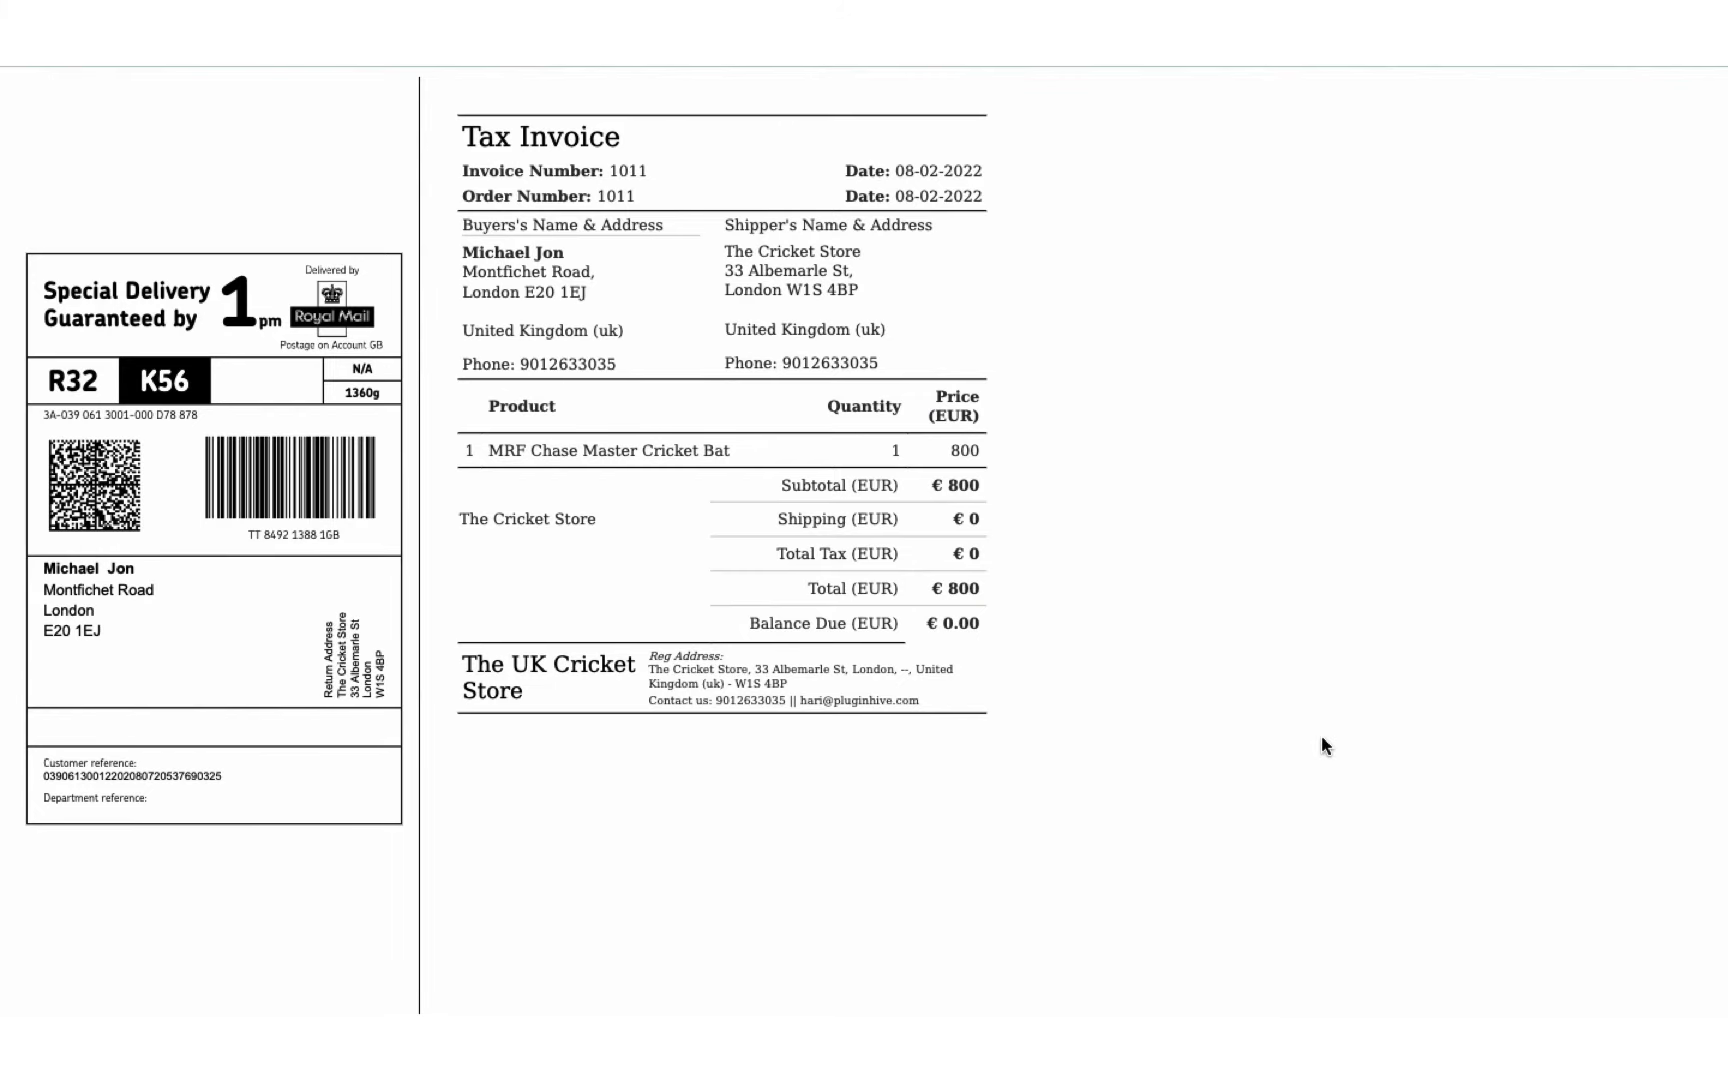
pyautogui.scroll(-8, 1322, 737)
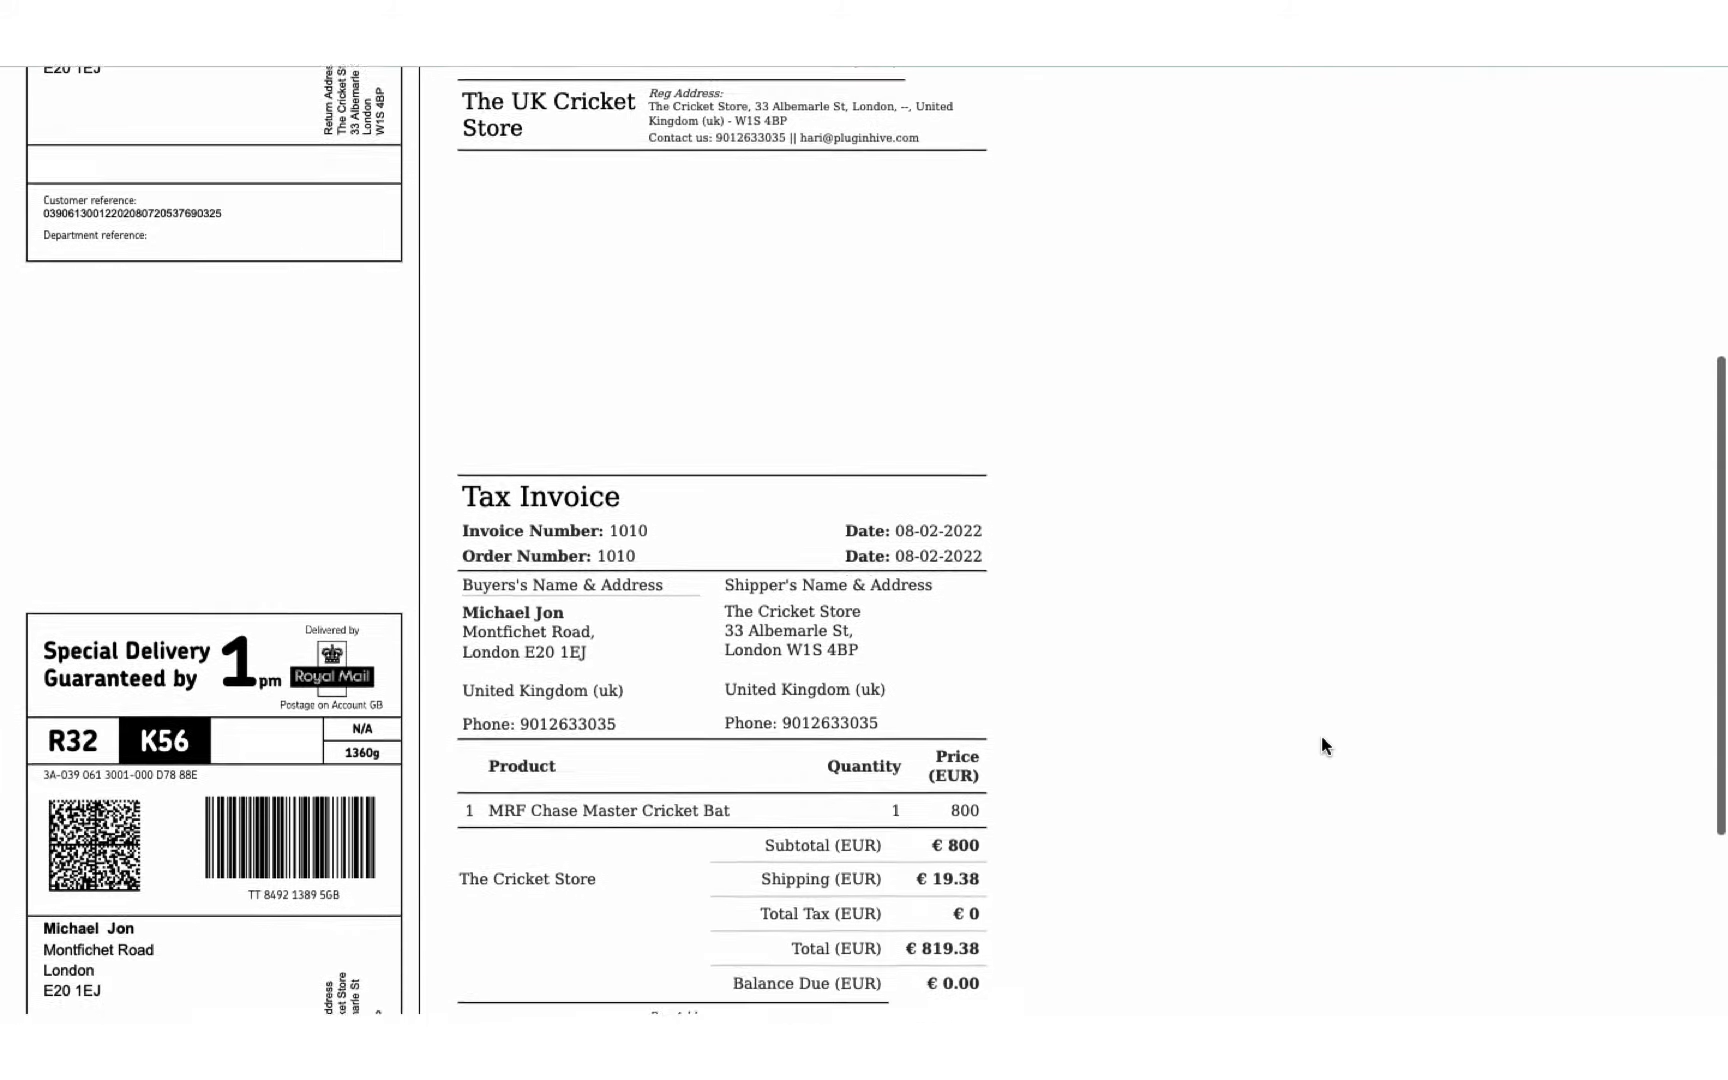
pyautogui.scroll(-3, 1322, 737)
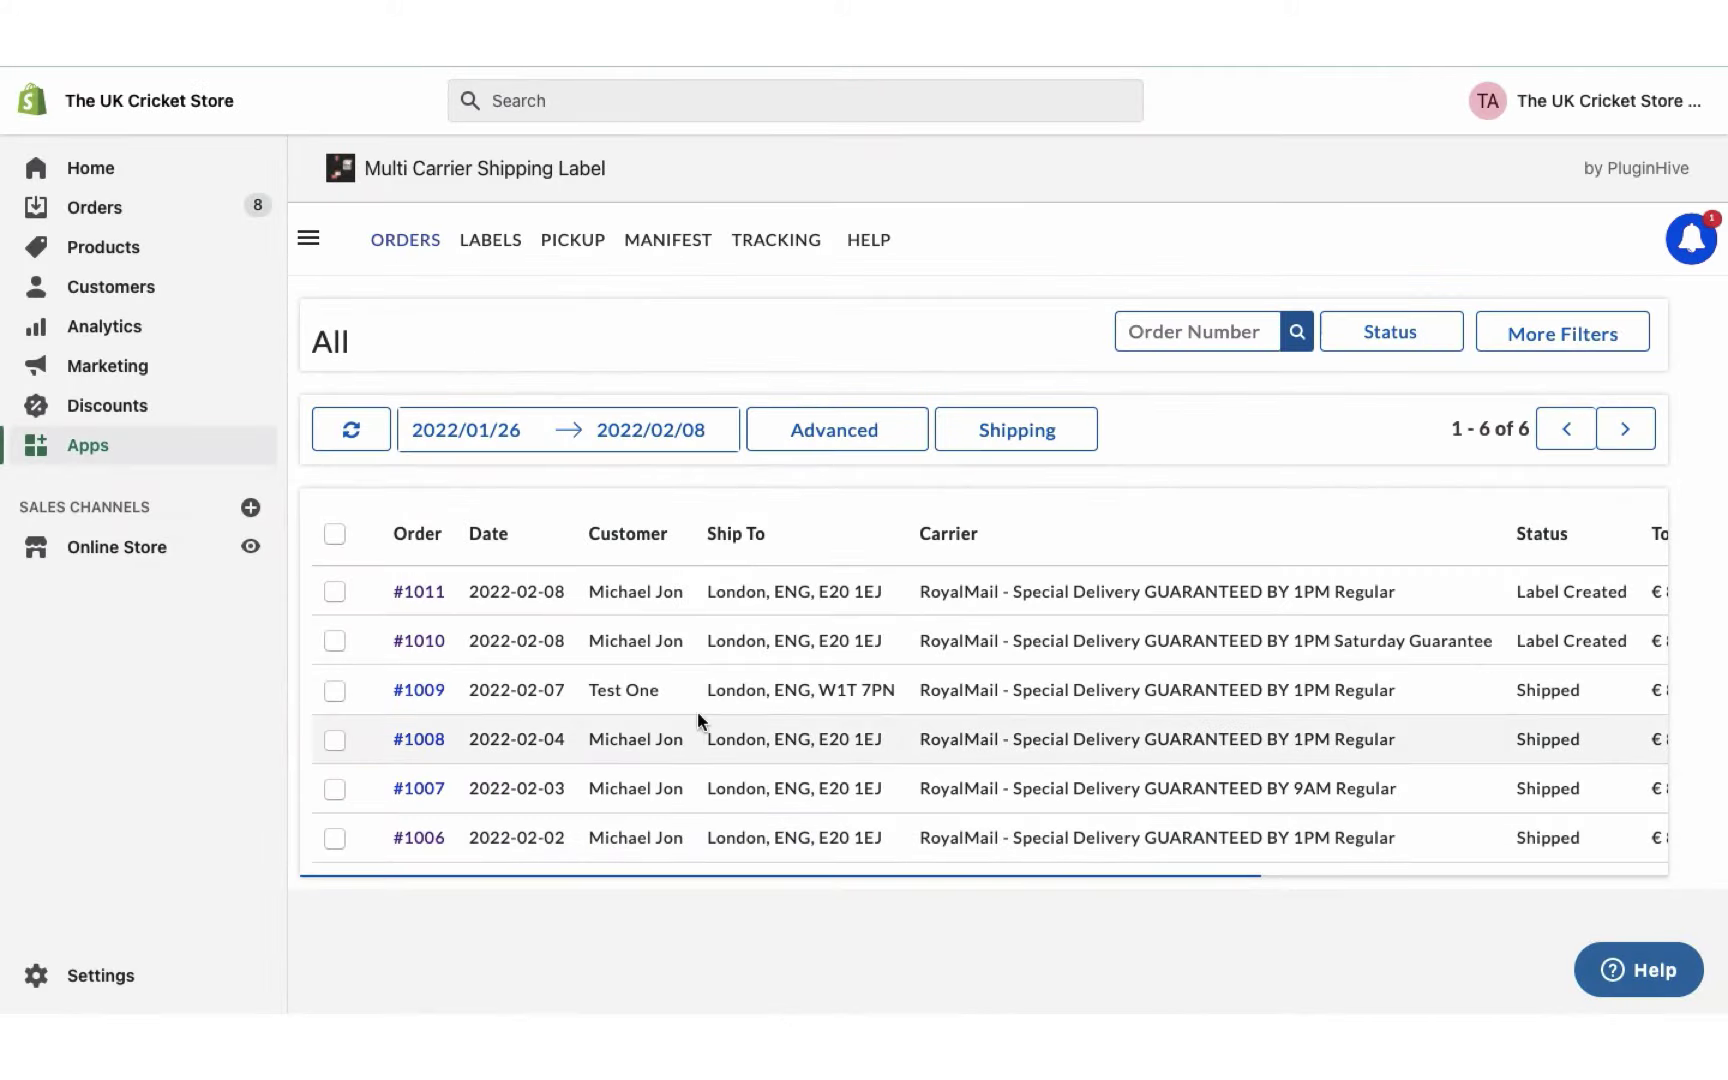
# Request a carrier pickup for orders #1011 and #1010.
pyautogui.click(335, 593)
pyautogui.click(335, 792)
pyautogui.click(1182, 443)
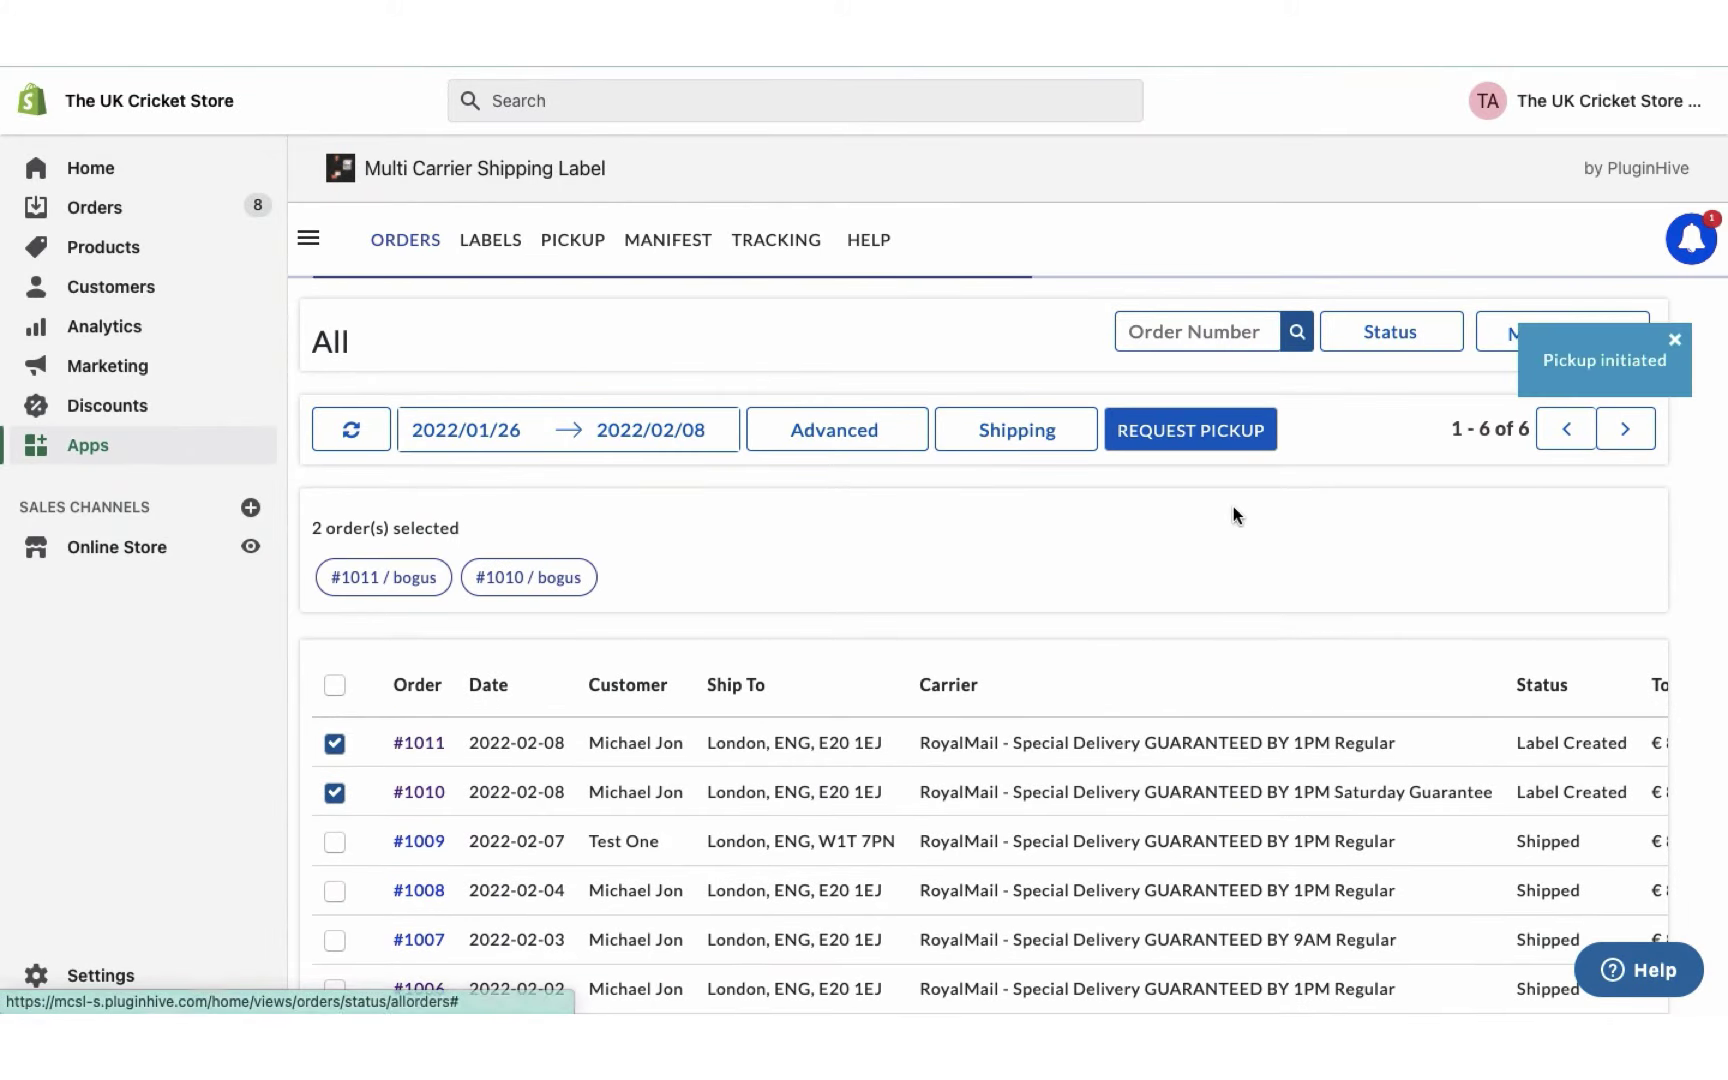
# Mark orders #1011 and #1010 as shipped and view the Manifest page.
pyautogui.click(335, 592)
pyautogui.click(335, 792)
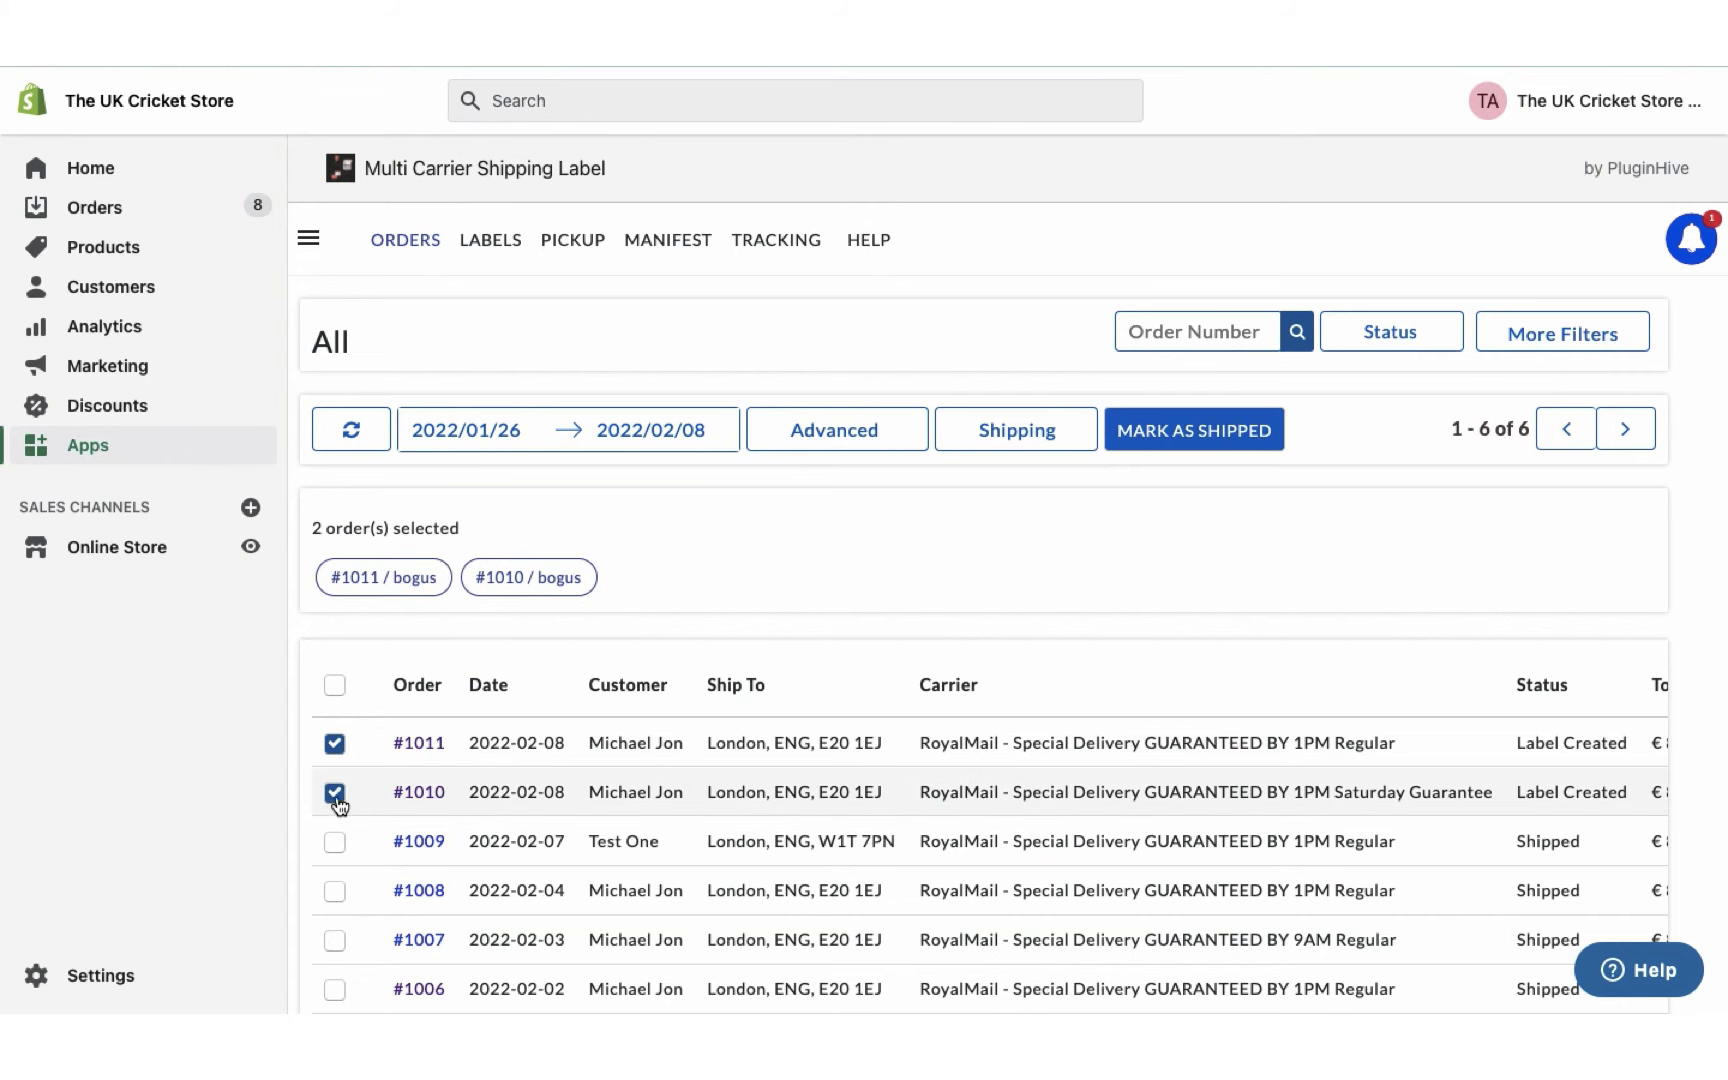
pyautogui.click(1148, 446)
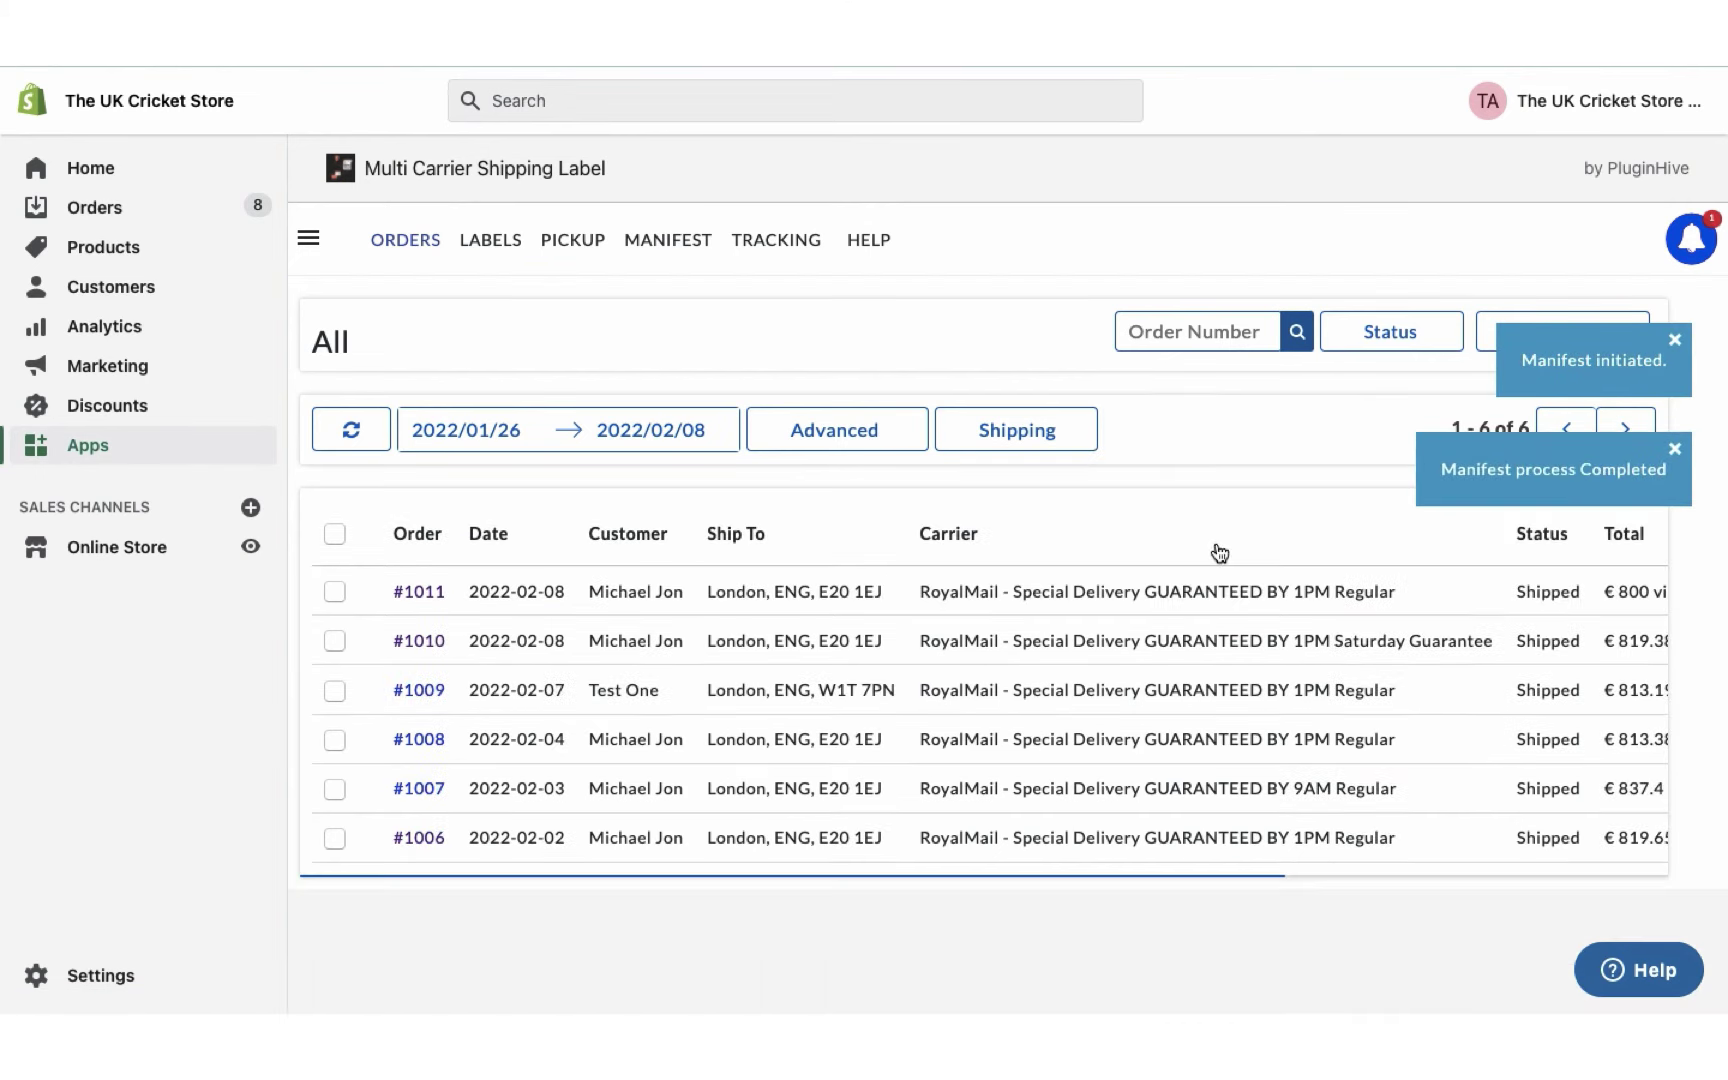
pyautogui.click(670, 242)
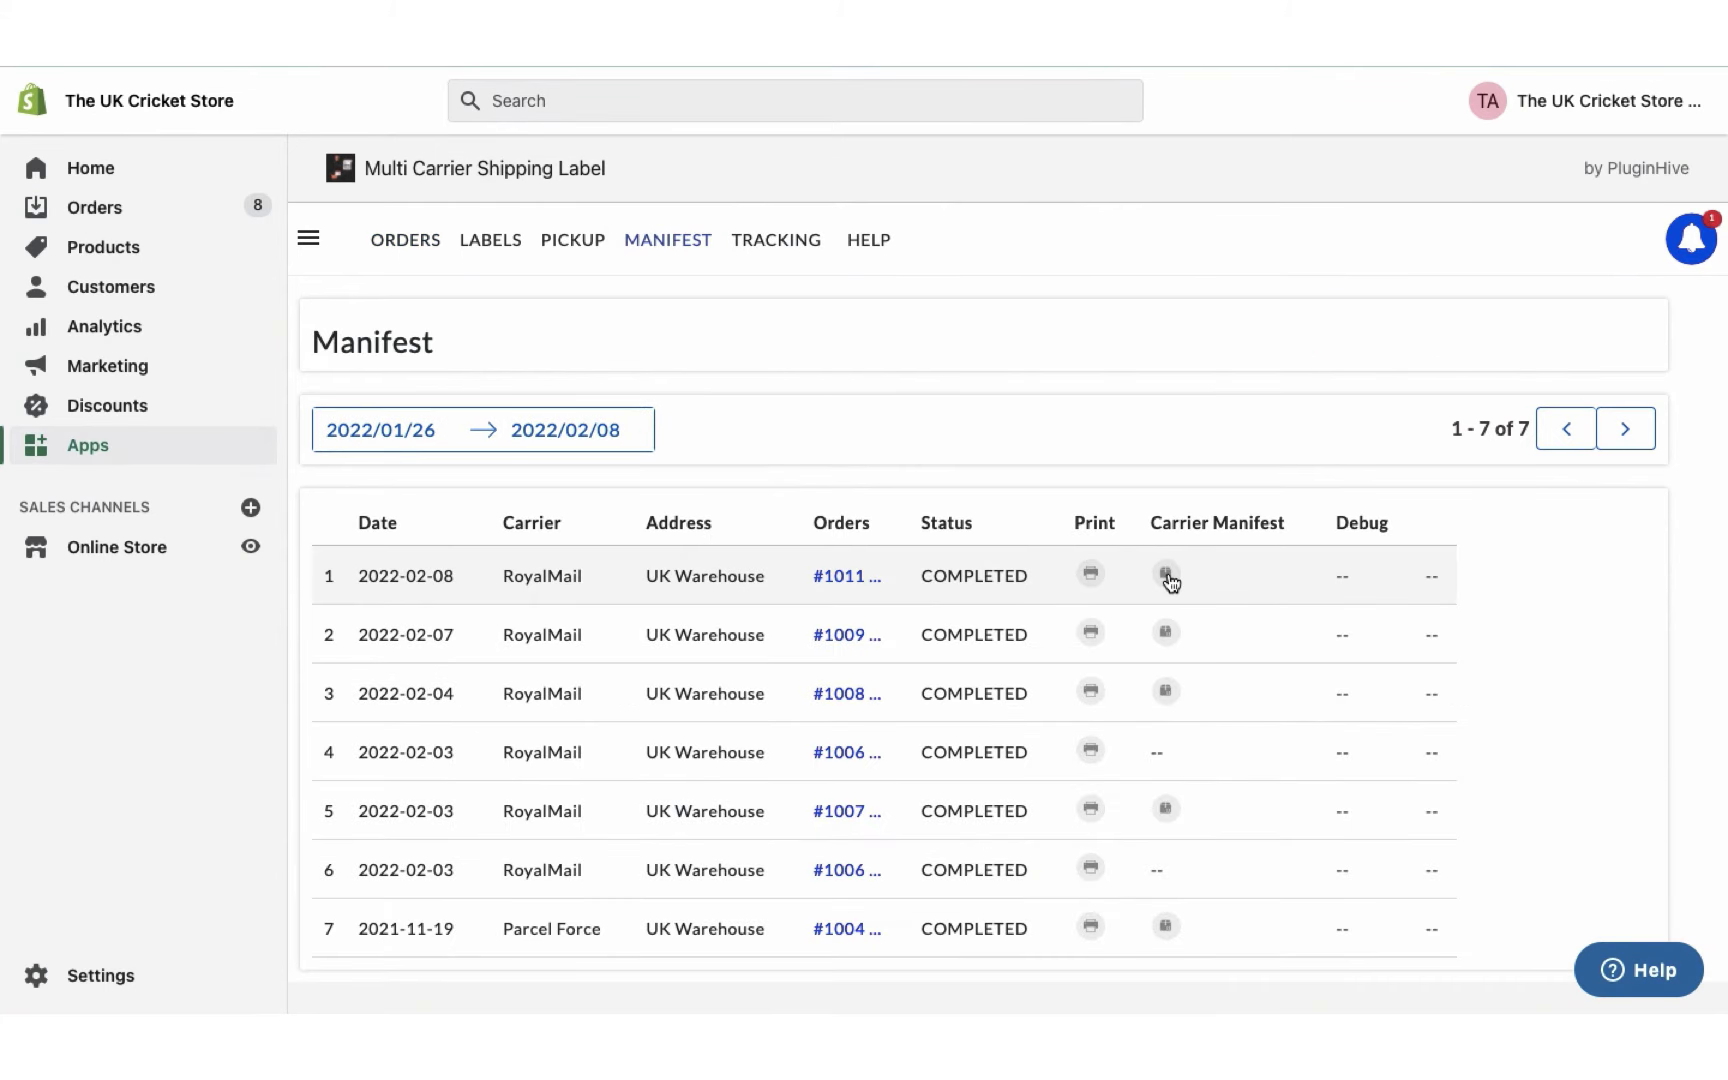
# Download the 2022-02-08 RoyalMail carrier manifest and review manifest-1 3.pdf.
pyautogui.click(1166, 576)
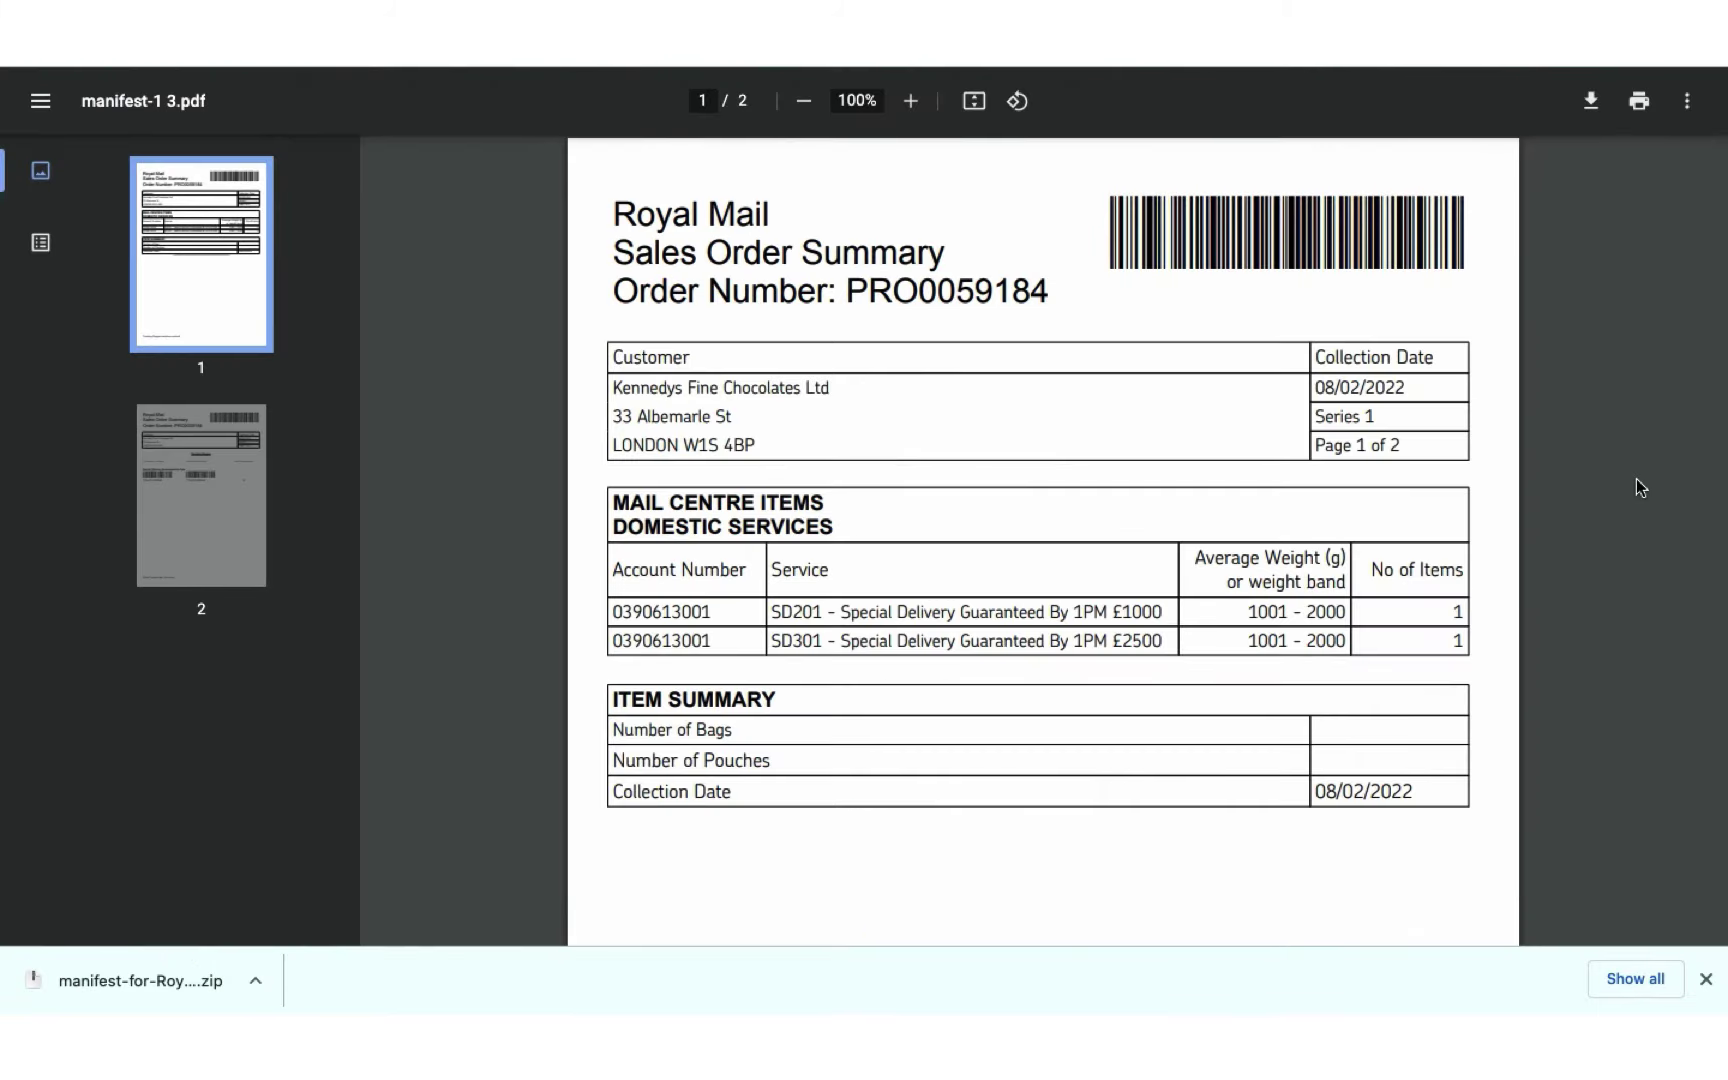
pyautogui.scroll(-4, 1639, 486)
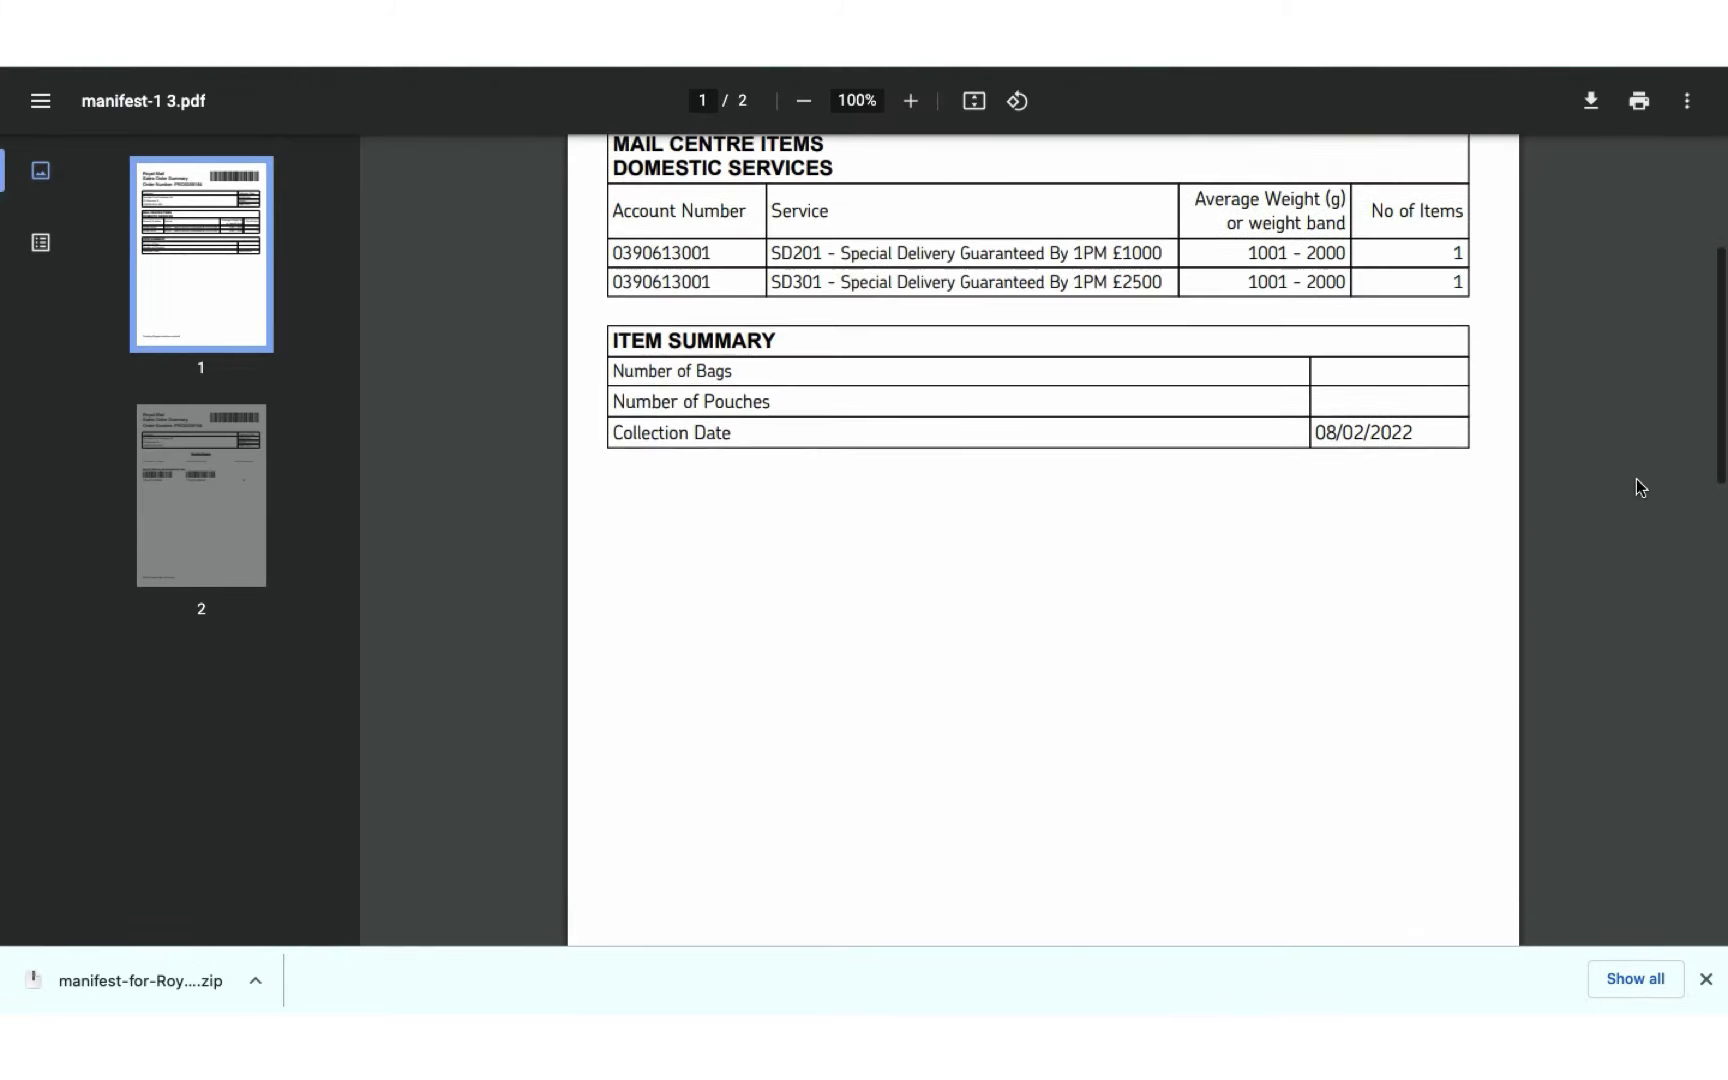
pyautogui.scroll(-10, 1636, 480)
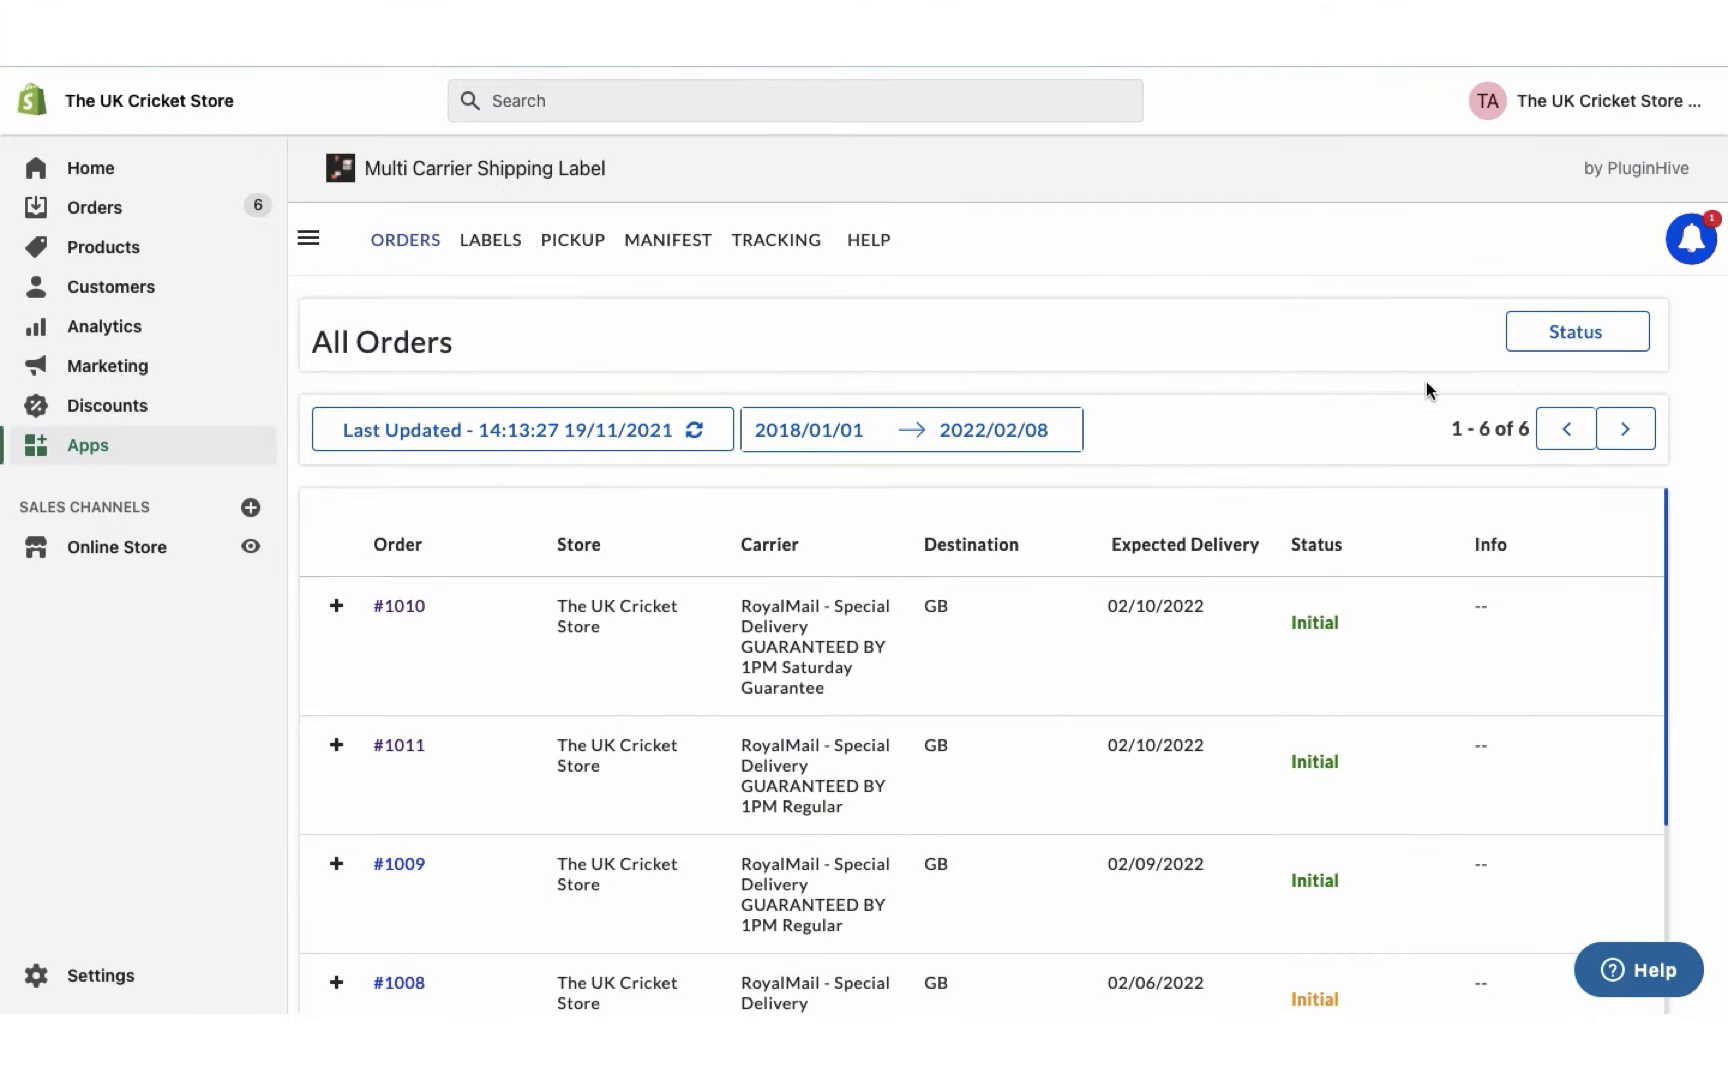
# Show the tracking Status filter options, such as Initial, In Transit and Out For Delivery.
pyautogui.click(1592, 345)
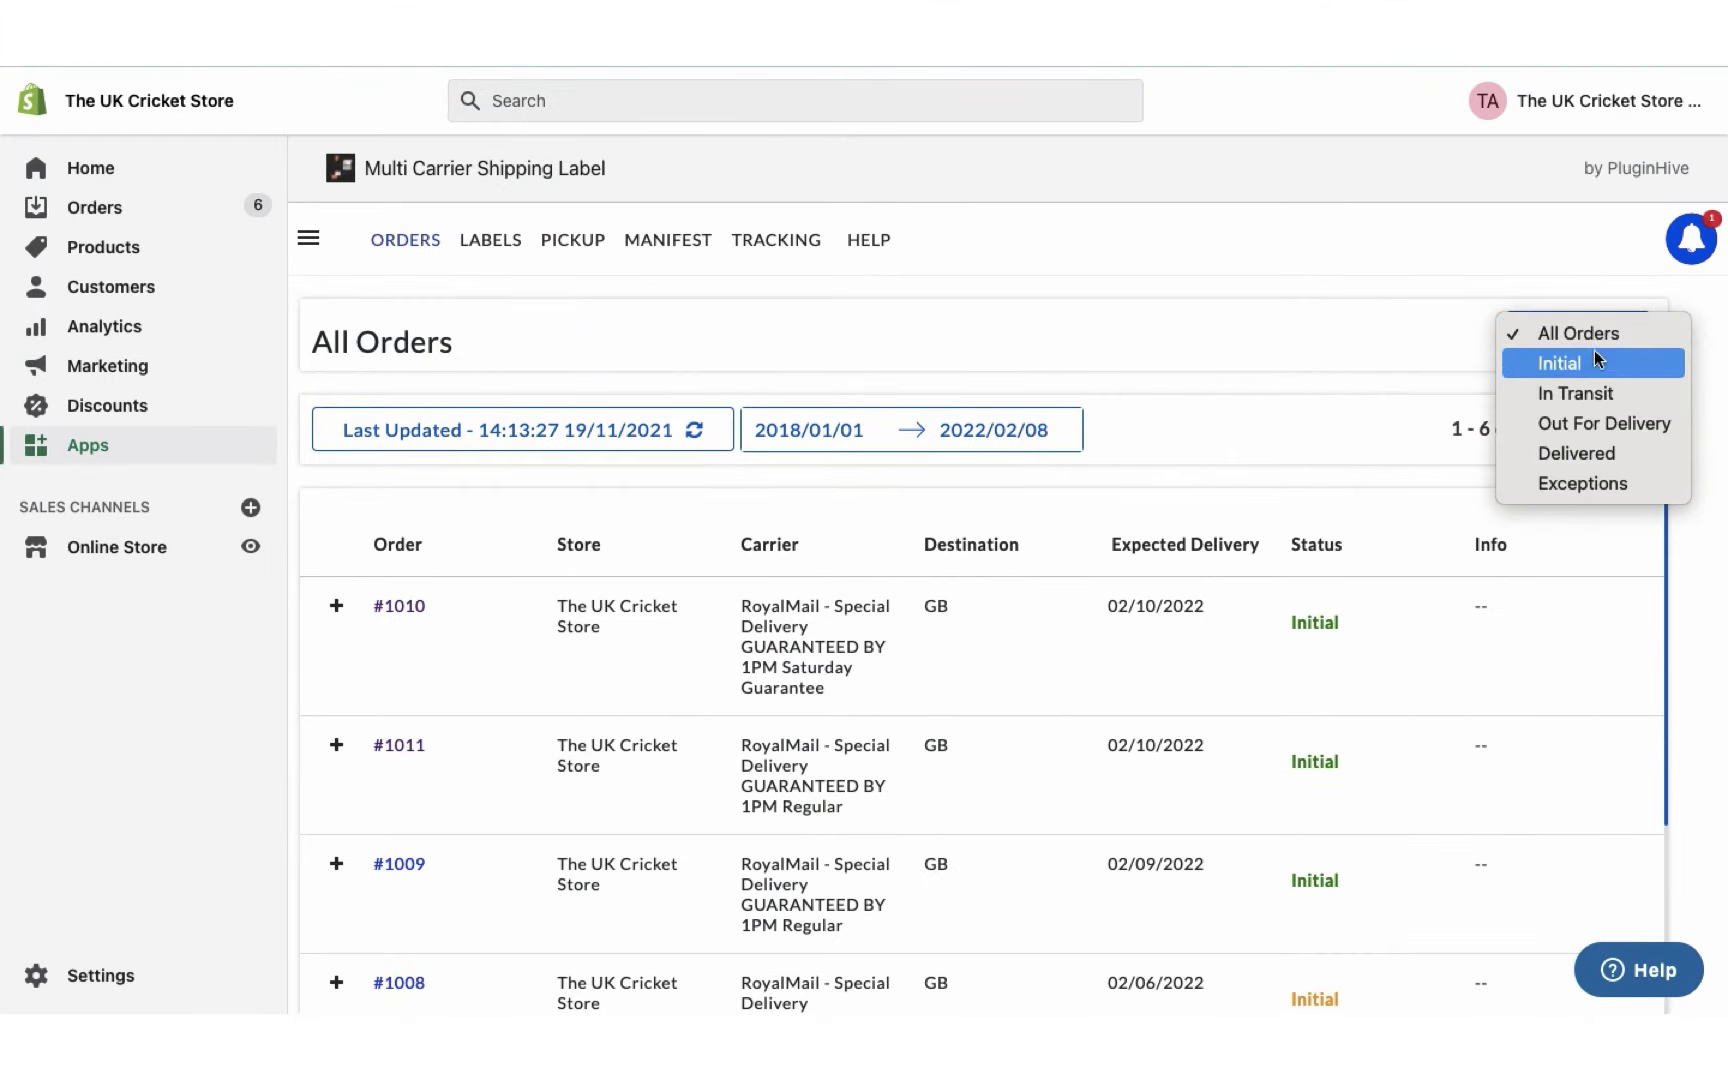